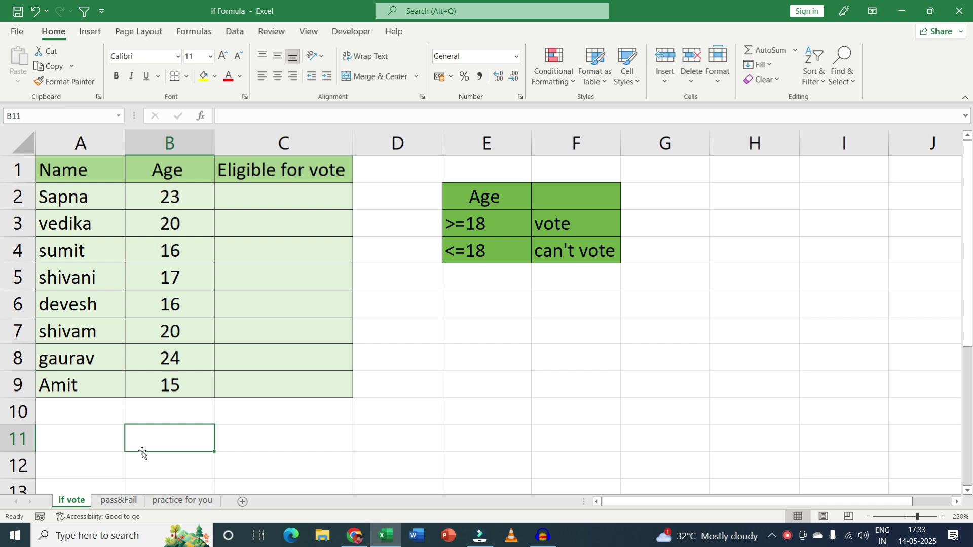
# Draft the addition formula =B2+B3+B4 in cell F7 and clear it again
pyautogui.click(577, 330)
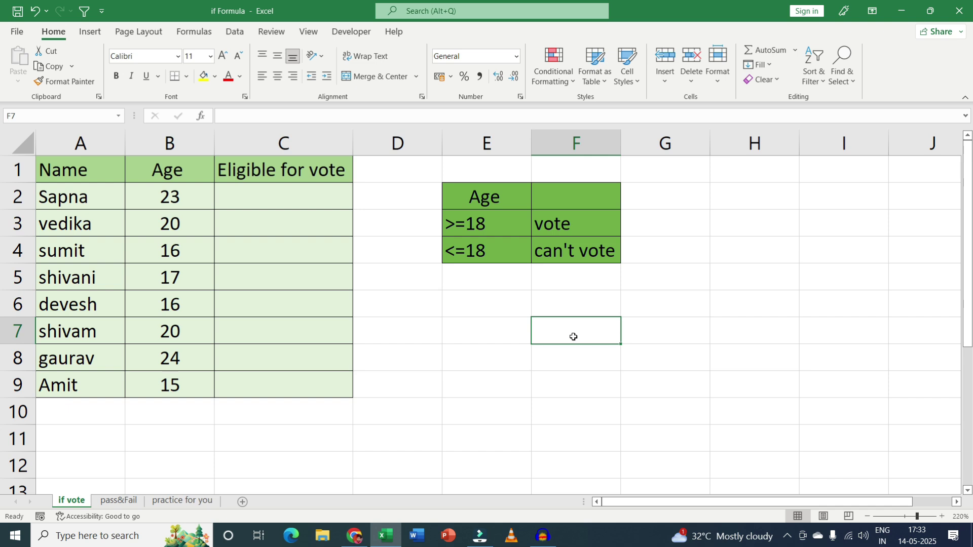
pyautogui.write('=')
pyautogui.click(182, 194)
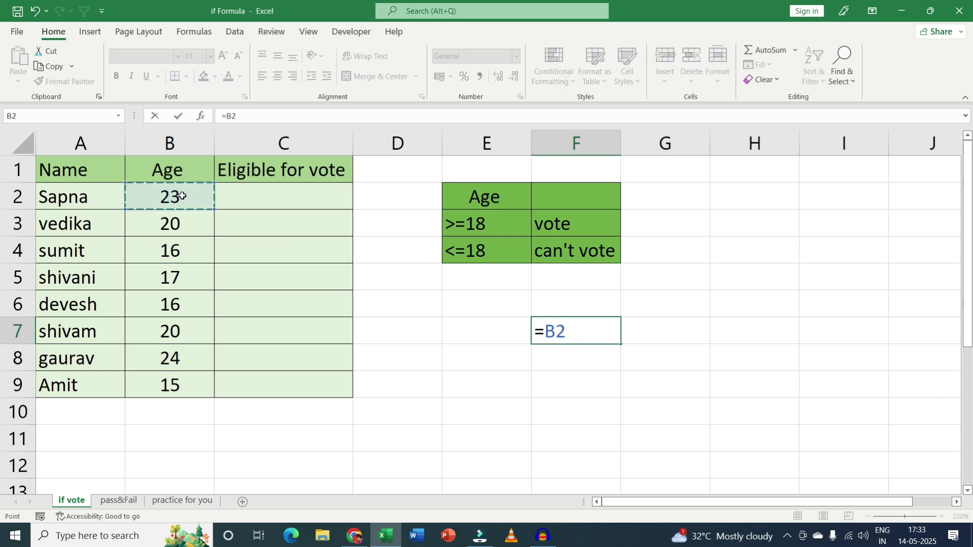
pyautogui.write('+')
pyautogui.click(167, 216)
pyautogui.write('+')
pyautogui.click(179, 259)
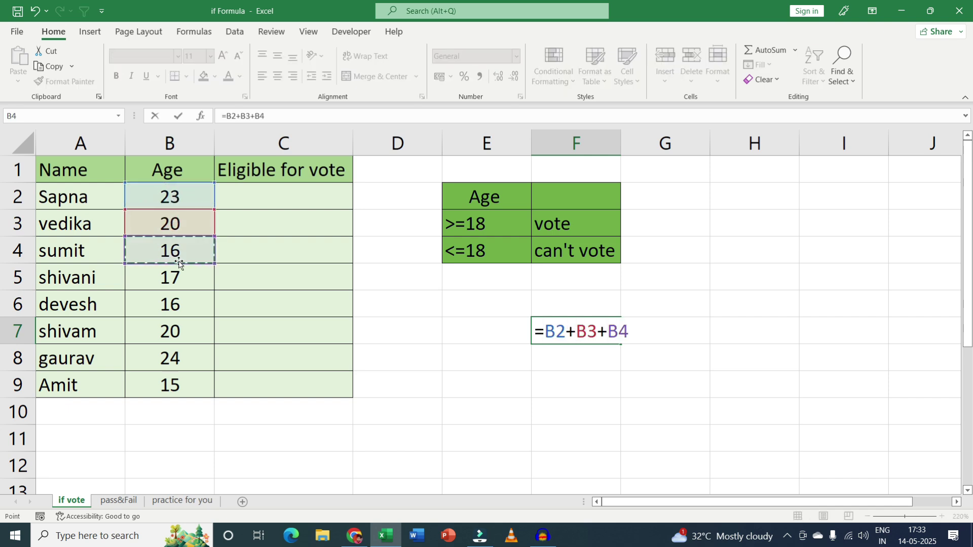
pyautogui.doubleClick(563, 335)
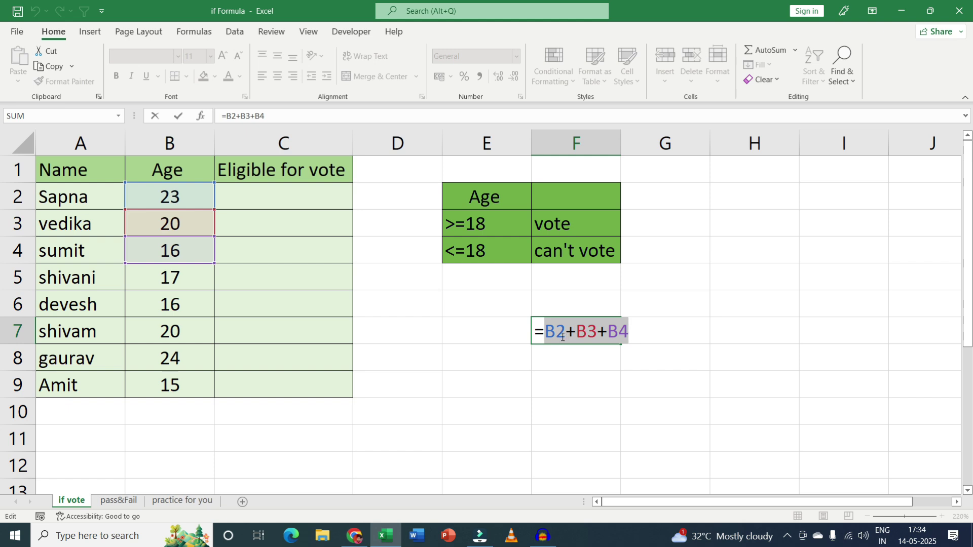
pyautogui.press('BackSpace')
pyautogui.press('BackSpace')
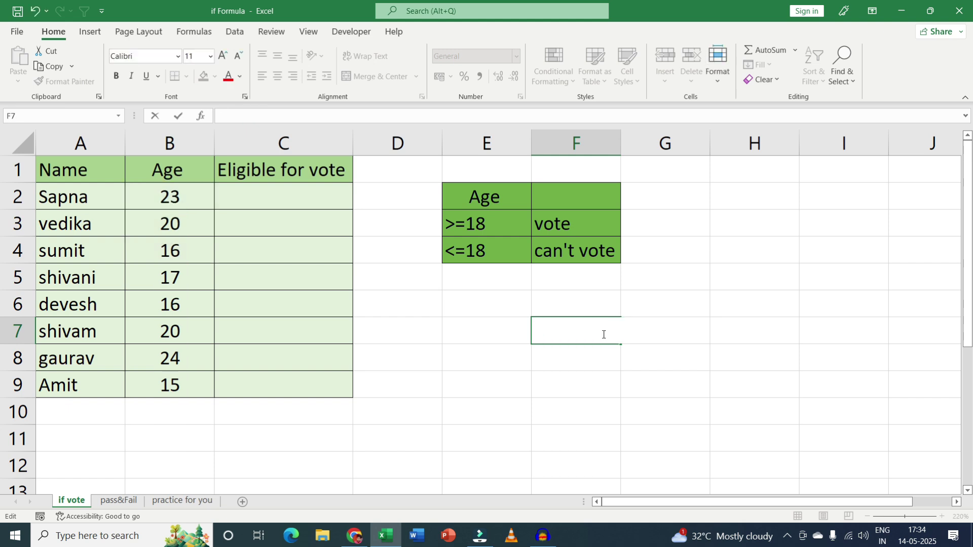
# Begin a =sum formula in cell F7 to bring up the function suggestions, and discard the entry
pyautogui.write('=sum')
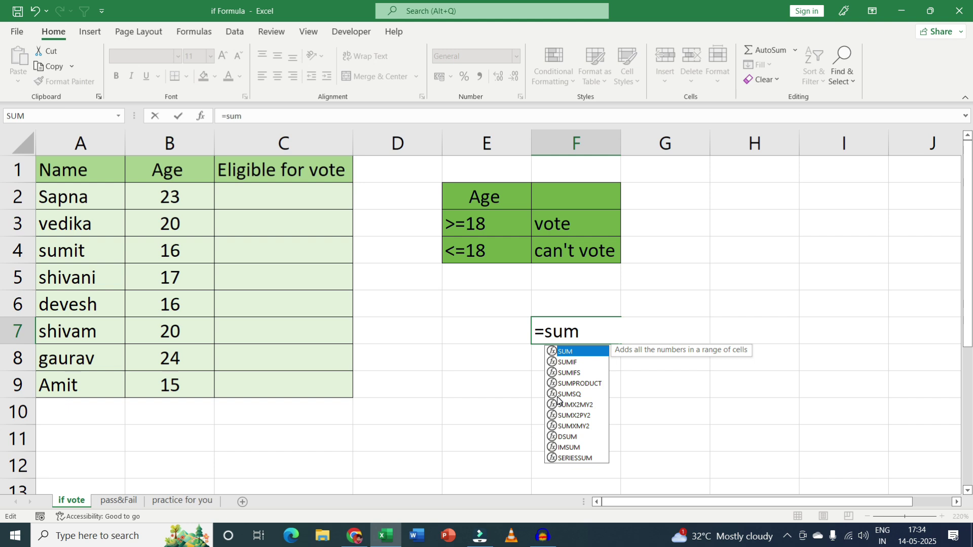
pyautogui.press('Escape')
pyautogui.click(501, 336)
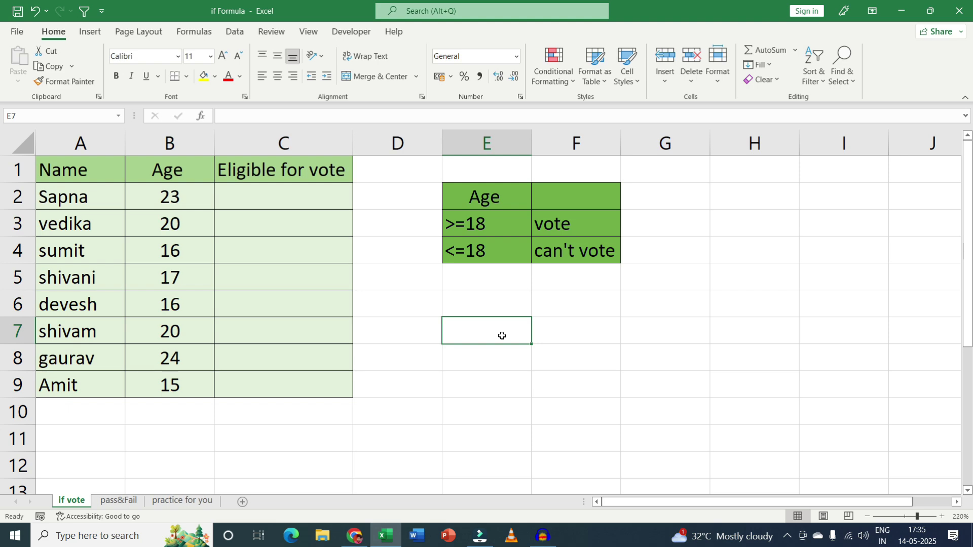
# Look through the practice for you, if vote and pass&Fail worksheets
pyautogui.click(181, 501)
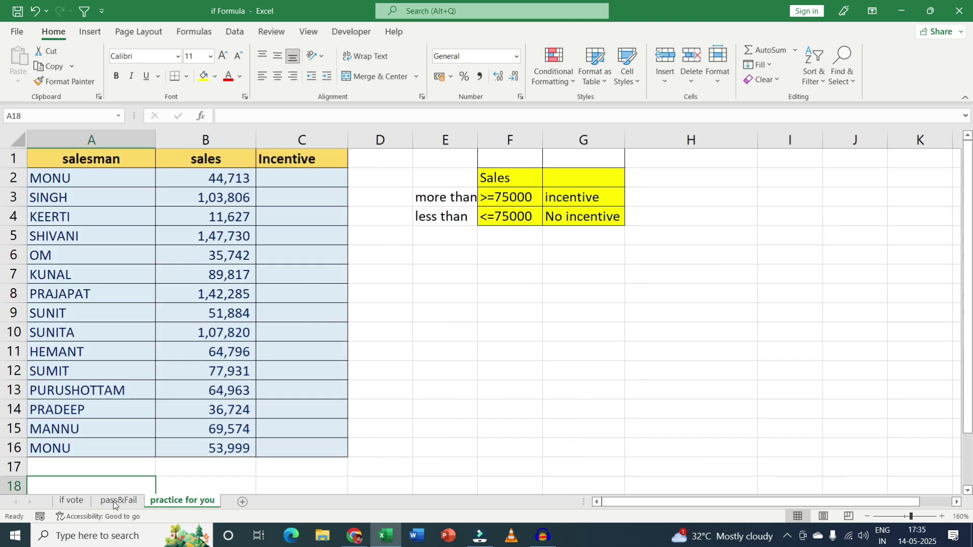
pyautogui.click(71, 501)
pyautogui.click(118, 500)
pyautogui.click(74, 501)
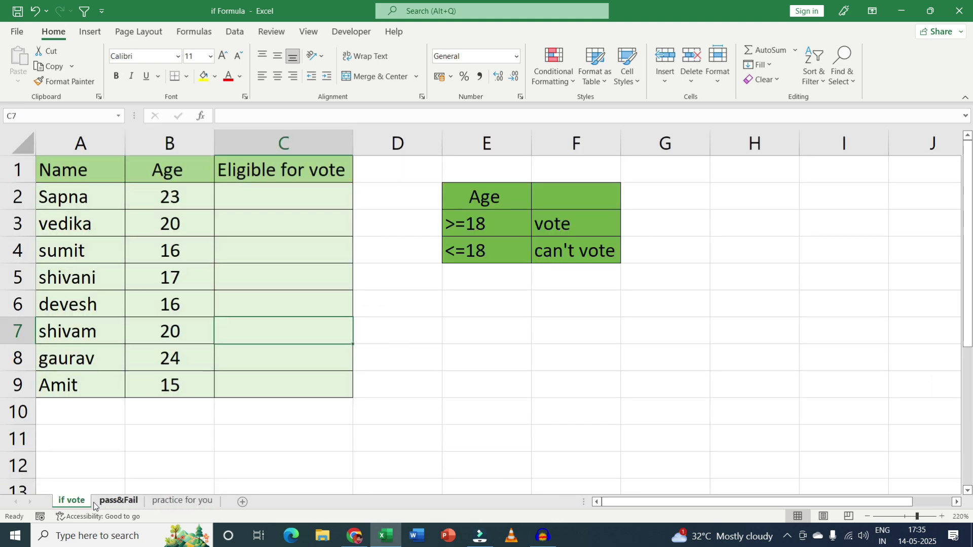
pyautogui.click(119, 502)
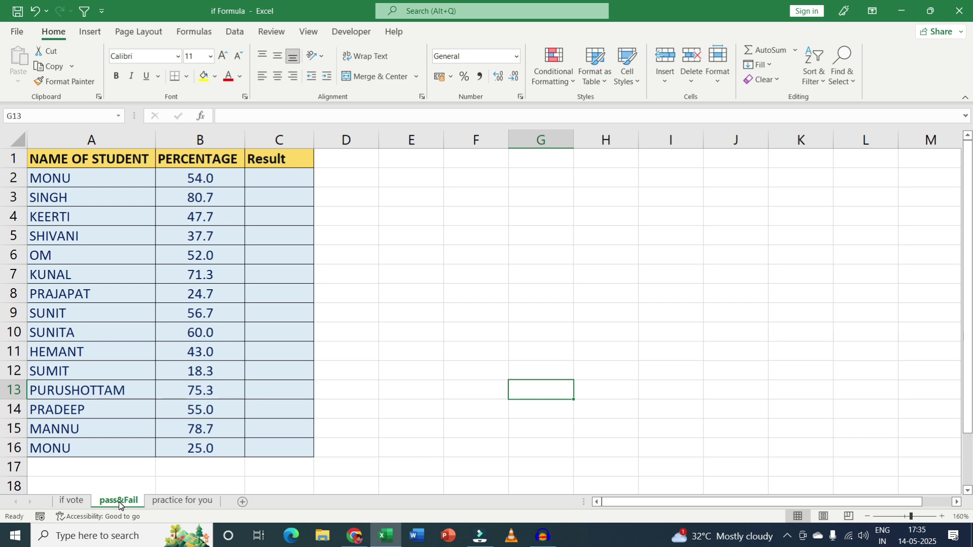
pyautogui.click(183, 502)
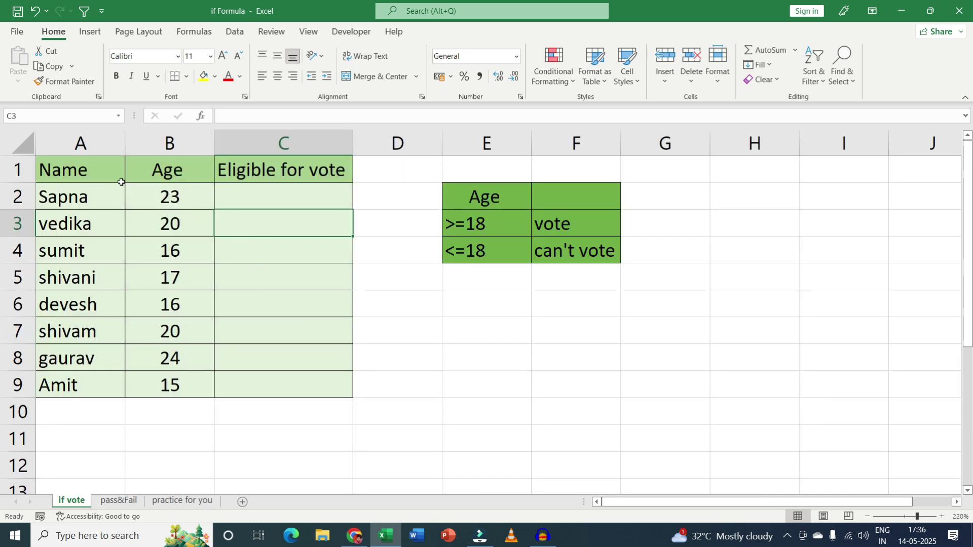
# Examine the voter table on the if vote sheet, its Age and Eligible for vote columns, and the age criteria beside it
pyautogui.moveTo(102, 169); pyautogui.dragTo(336, 394)
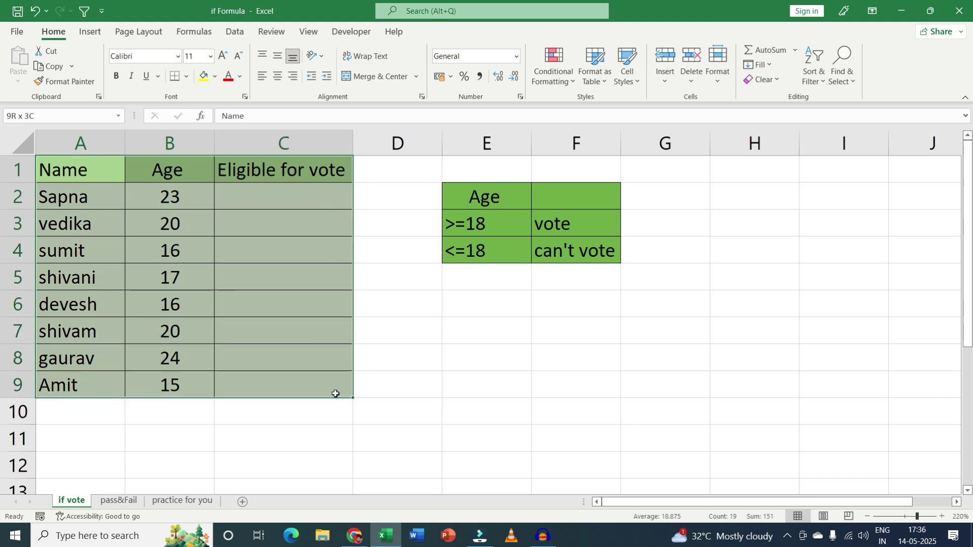
pyautogui.click(262, 320)
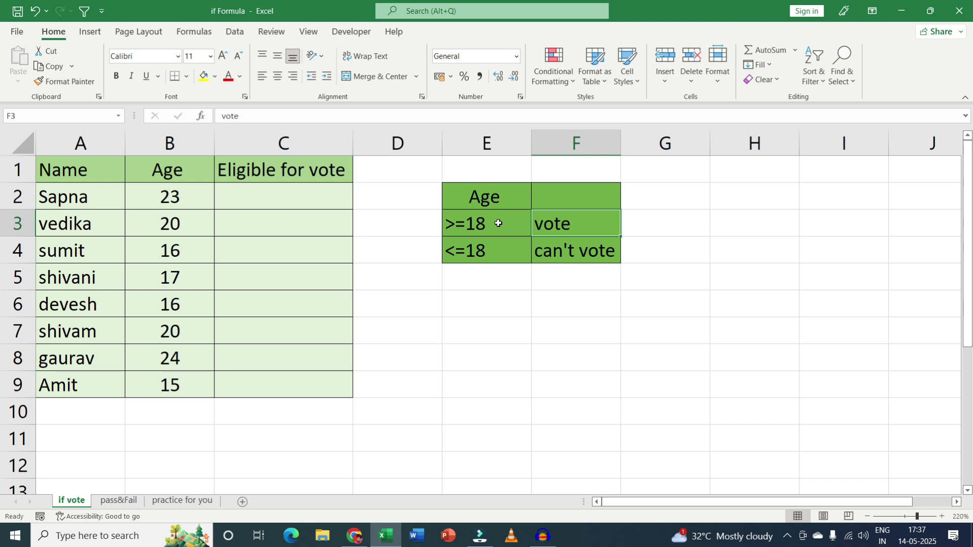
pyautogui.click(172, 143)
pyautogui.click(179, 227)
pyautogui.moveTo(175, 142); pyautogui.dragTo(174, 358)
pyautogui.click(446, 301)
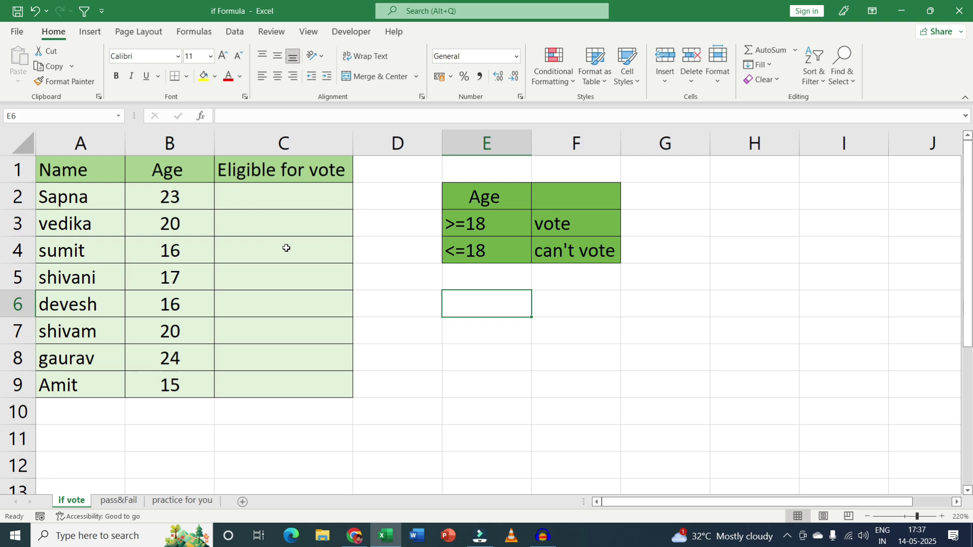
pyautogui.moveTo(265, 197); pyautogui.dragTo(254, 389)
pyautogui.click(264, 292)
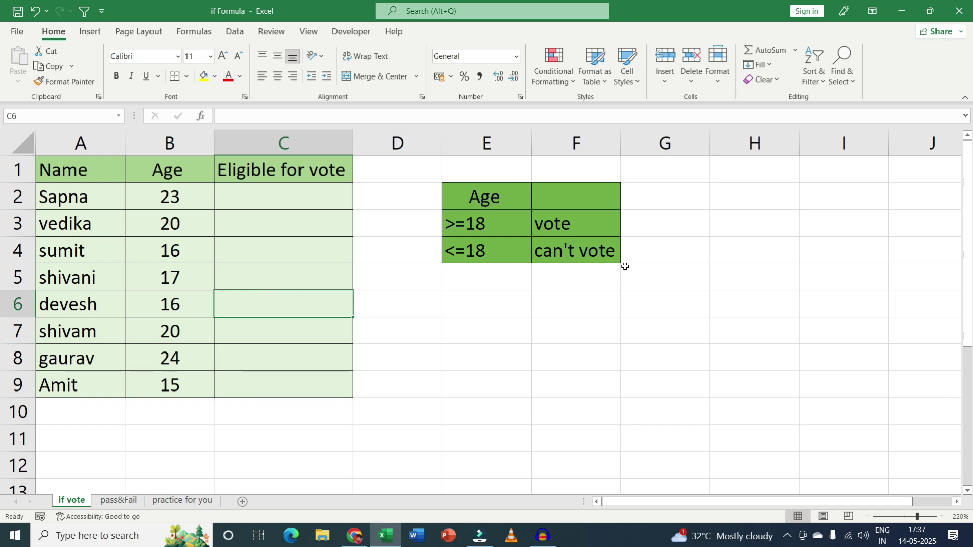
pyautogui.click(578, 249)
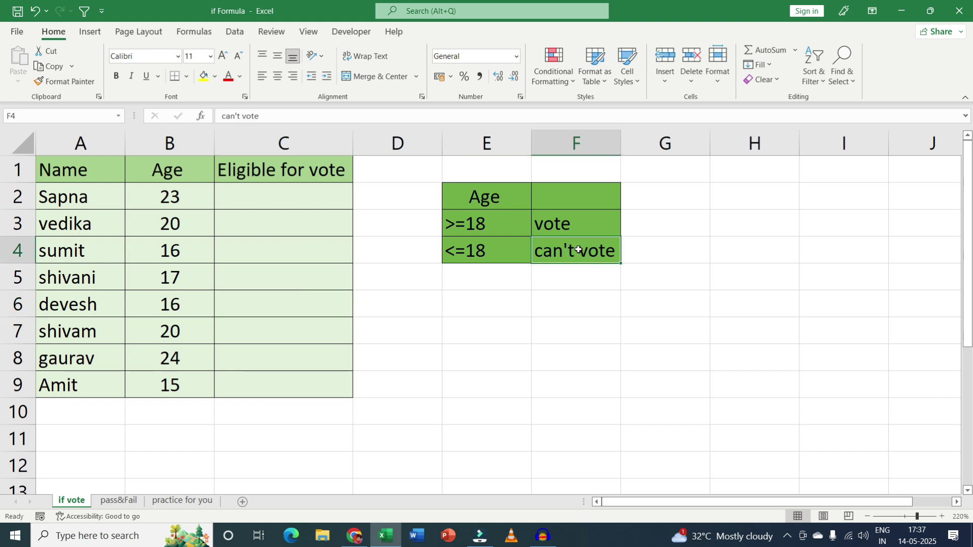
pyautogui.click(347, 202)
pyautogui.click(436, 310)
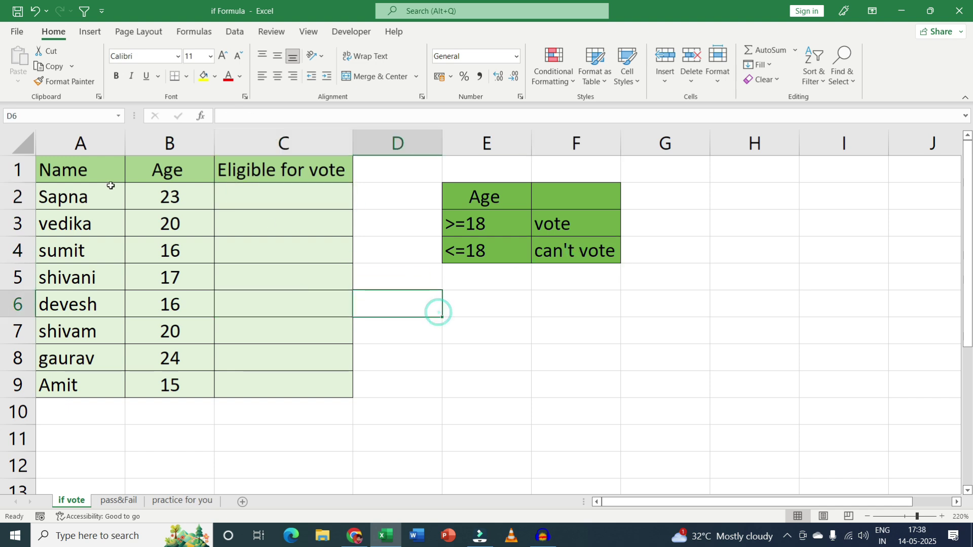
# Compare each person's name and age with the corresponding blank Eligible for vote cell, row by row
pyautogui.click(170, 198)
pyautogui.moveTo(80, 197); pyautogui.dragTo(162, 200)
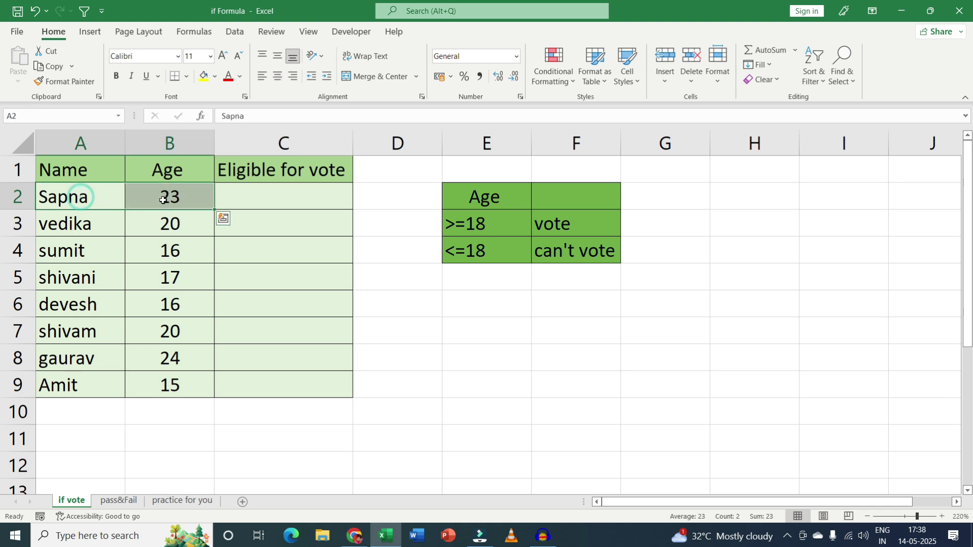
pyautogui.click(229, 203)
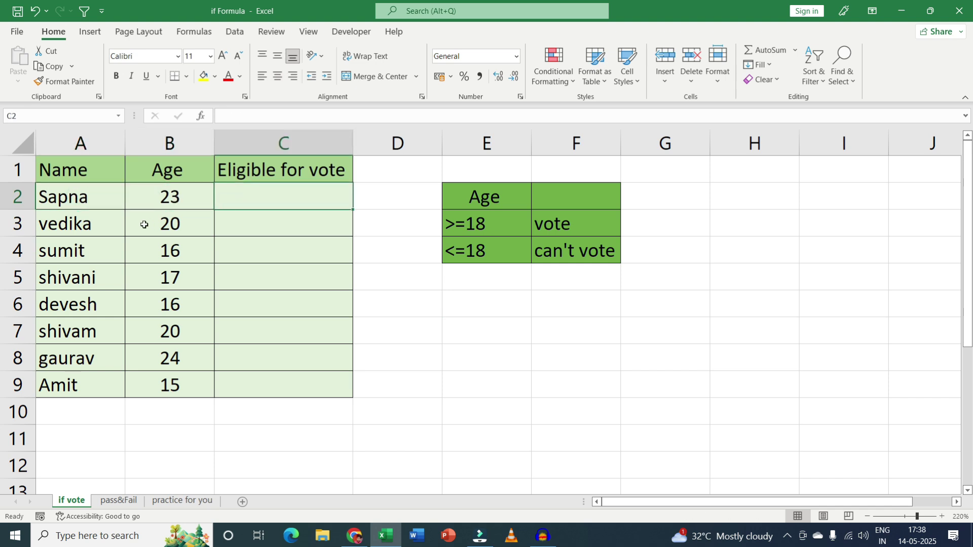
pyautogui.moveTo(79, 227); pyautogui.dragTo(177, 229)
pyautogui.click(245, 226)
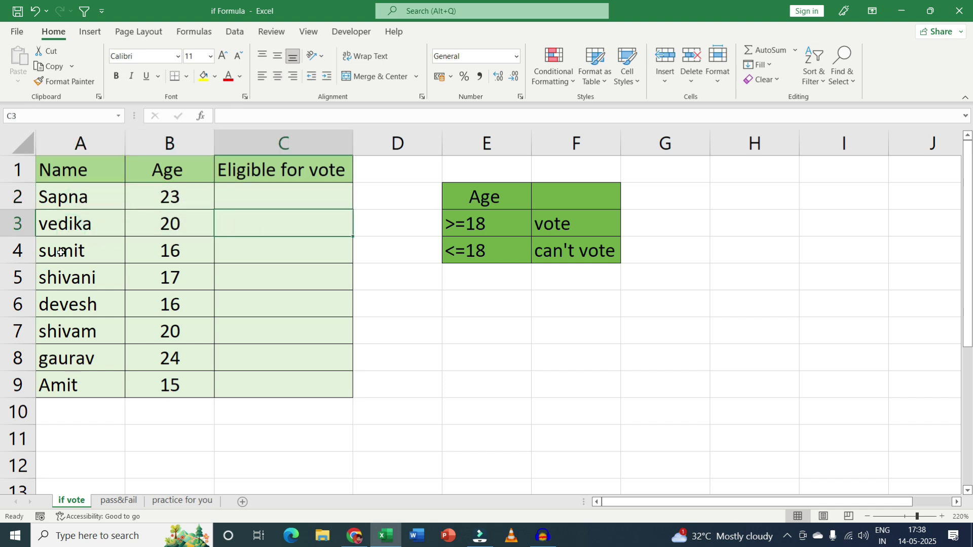
pyautogui.moveTo(61, 250); pyautogui.dragTo(173, 277)
pyautogui.click(256, 248)
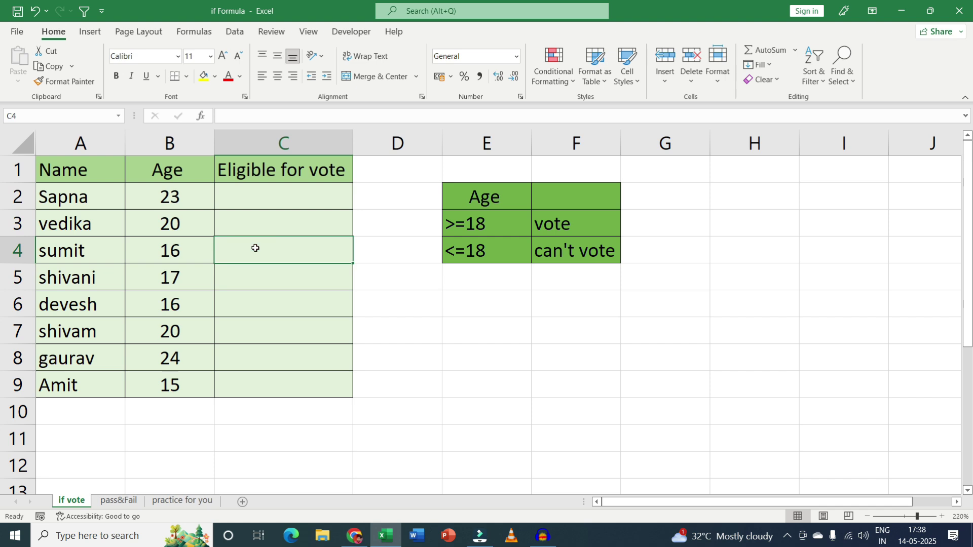
pyautogui.press('Down')
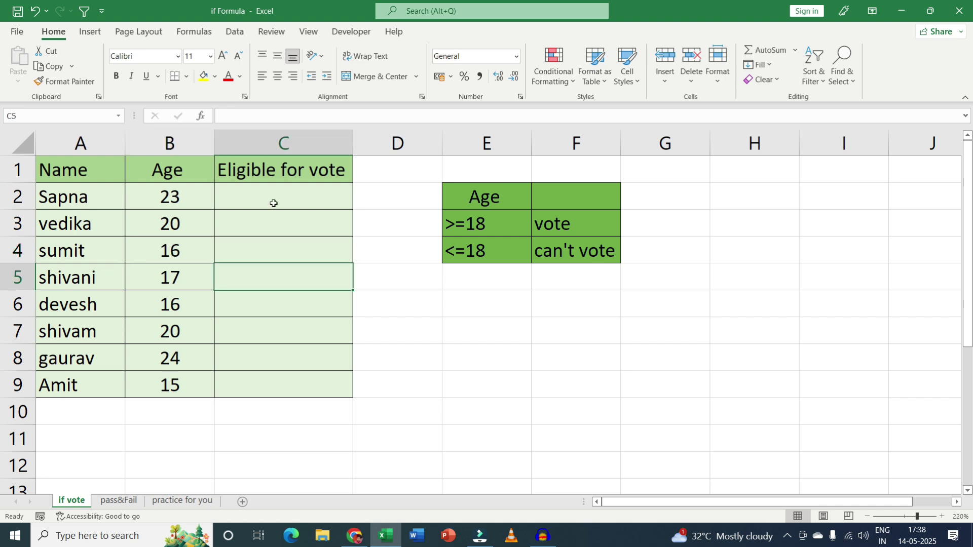
pyautogui.click(273, 202)
pyautogui.click(272, 219)
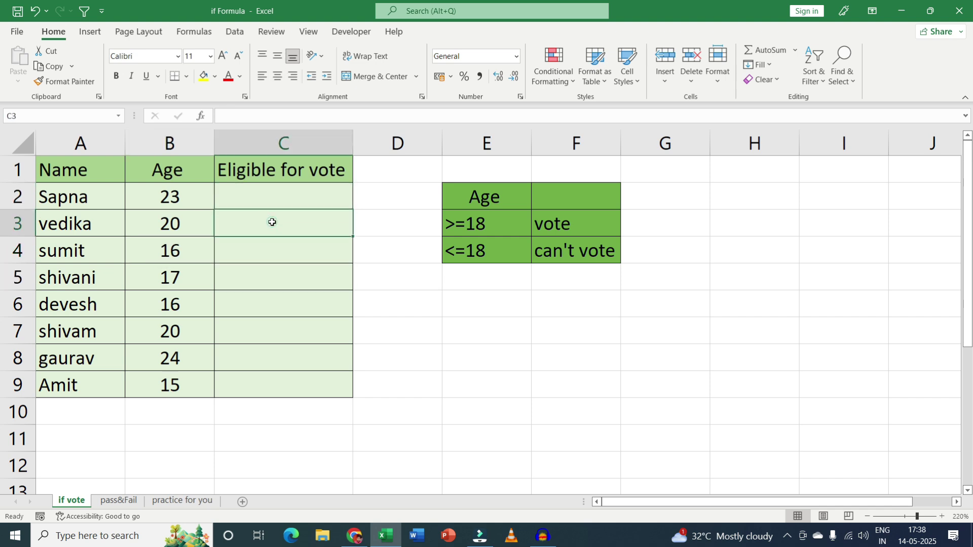
pyautogui.click(270, 256)
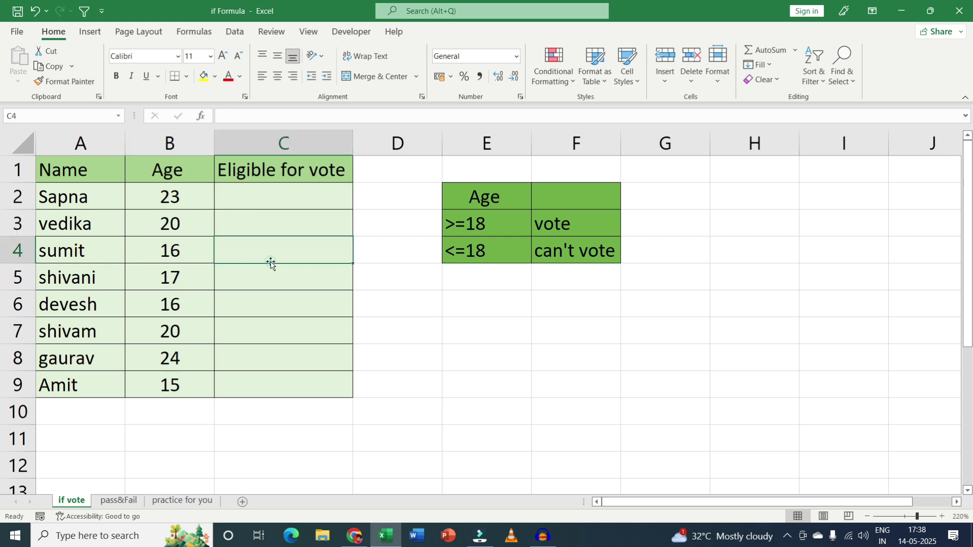
pyautogui.click(274, 343)
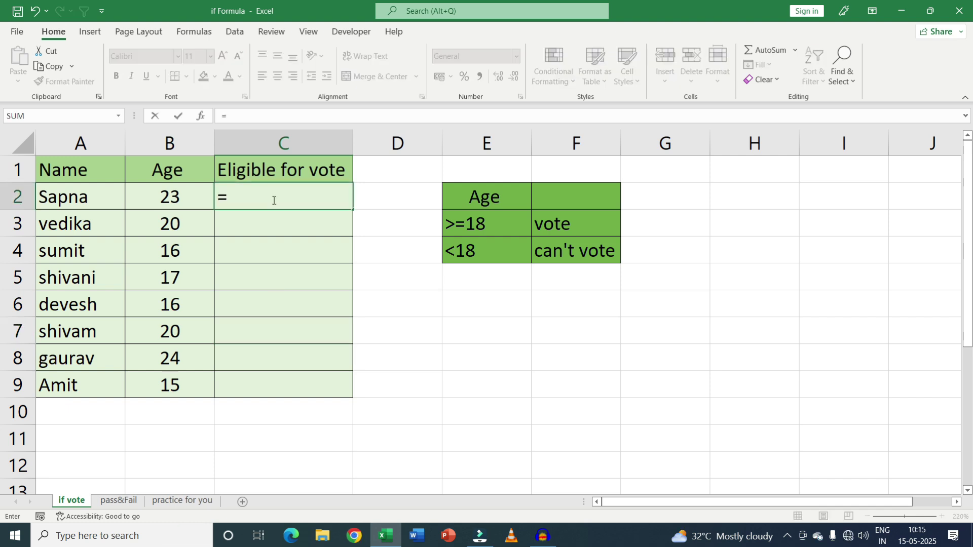
# Start an IF formula in cell C2 with the logical test B2>=18
pyautogui.press('BackSpace')
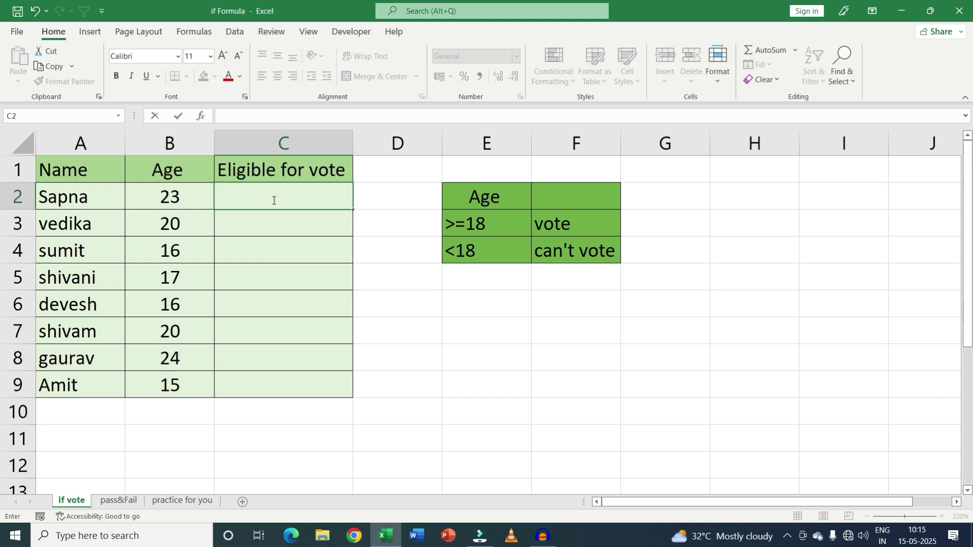
pyautogui.write('=if')
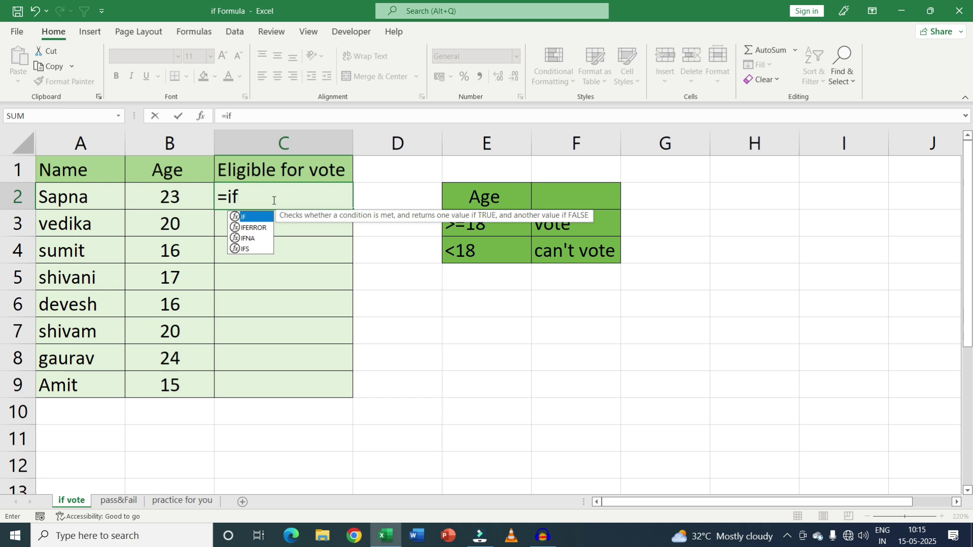
pyautogui.press('Tab')
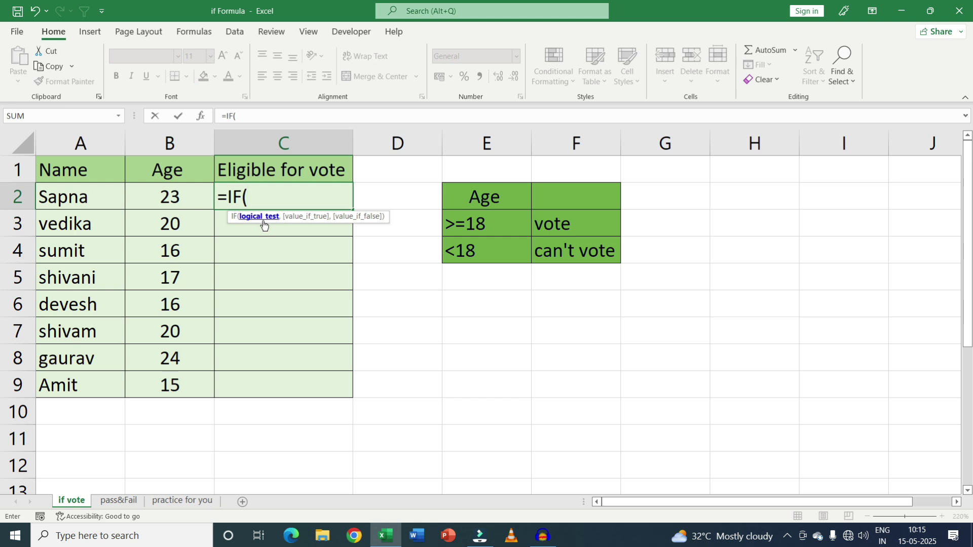
pyautogui.click(174, 204)
pyautogui.write('>')
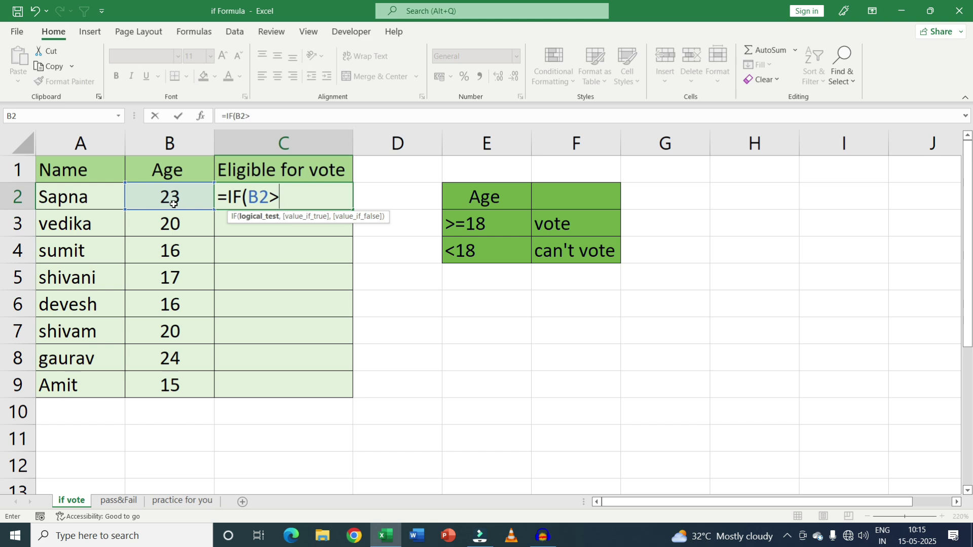
pyautogui.write('=')
pyautogui.moveTo(270, 199); pyautogui.dragTo(283, 199)
pyautogui.click(283, 198)
pyautogui.write('18')
# Add "Vote" as the value-if-true argument after the logical test of the IF formula in C2
pyautogui.moveTo(248, 200); pyautogui.dragTo(310, 200)
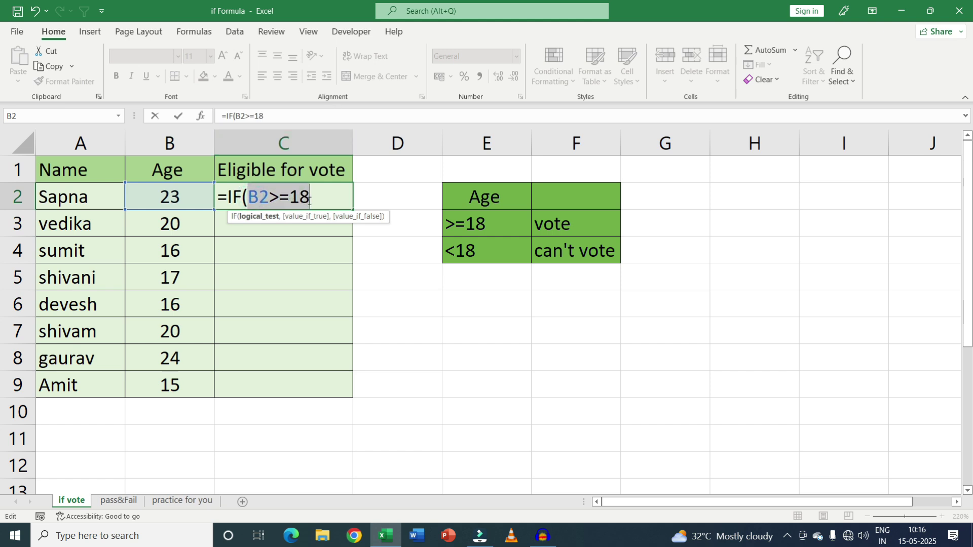
pyautogui.click(282, 198)
pyautogui.moveTo(247, 200); pyautogui.dragTo(300, 201)
pyautogui.click(315, 195)
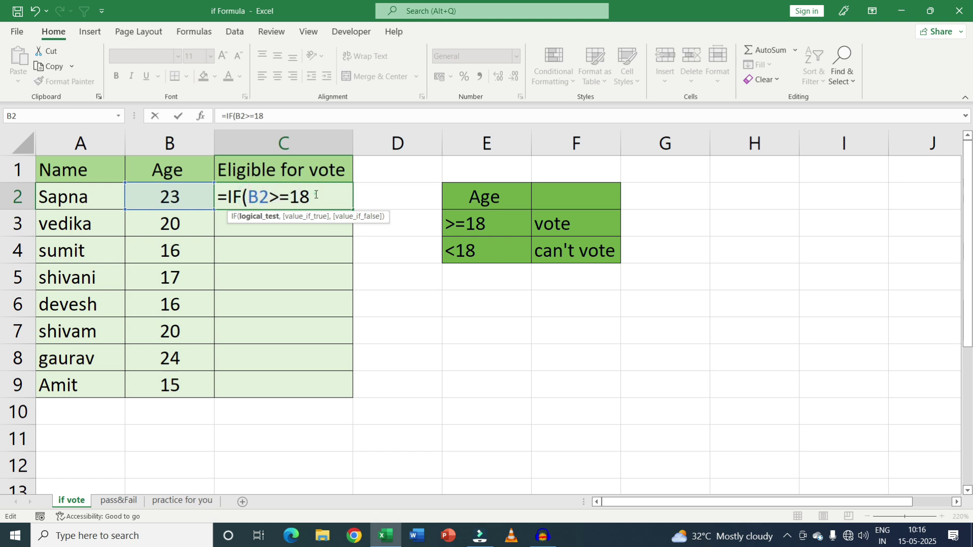
pyautogui.write(',"')
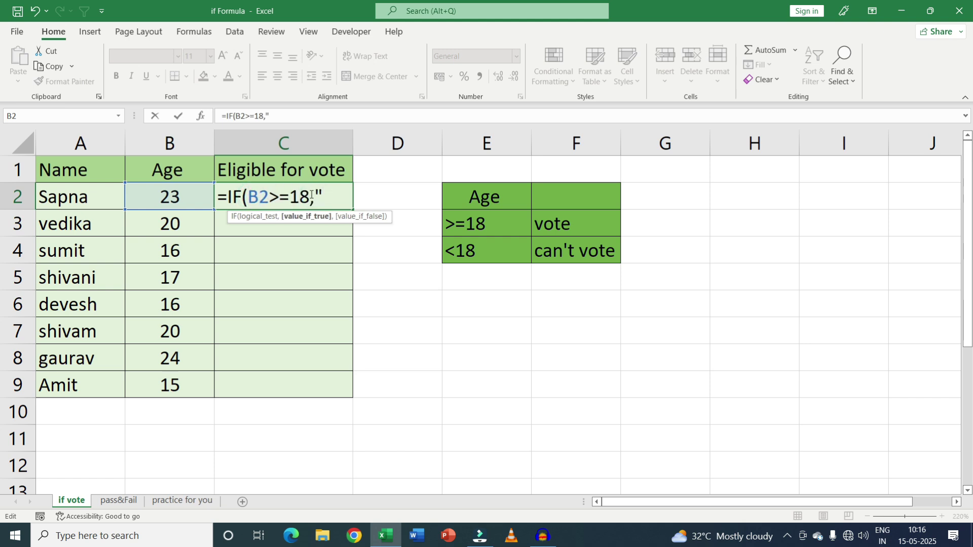
pyautogui.write('Vote')
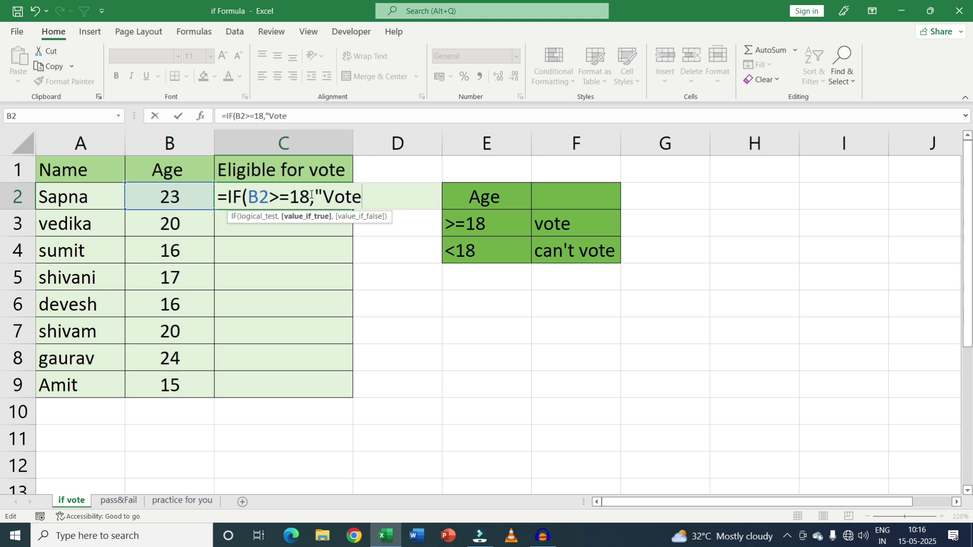
pyautogui.write('"')
# Add "Can't vote" as the value-if-false argument of the IF formula in C2 and close its parenthesis
pyautogui.moveTo(247, 197); pyautogui.dragTo(310, 200)
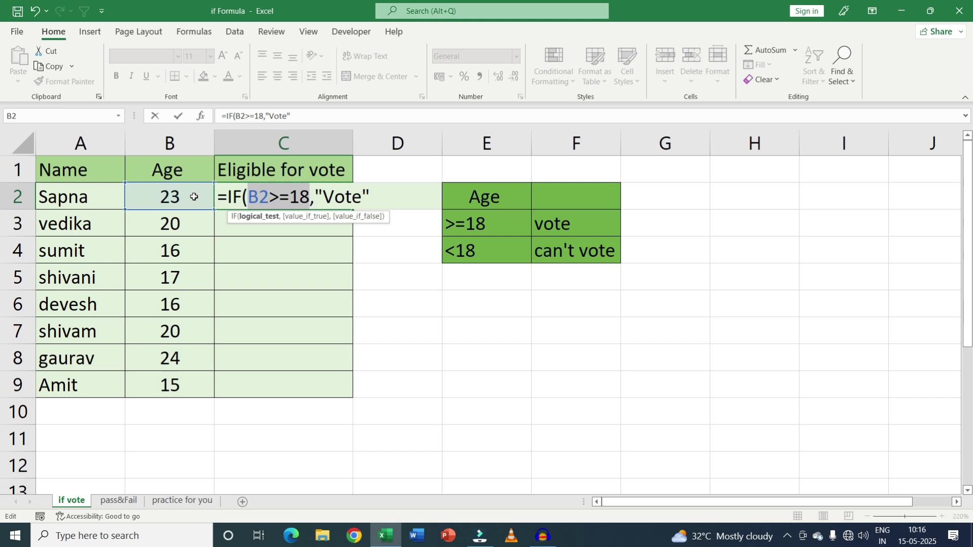
pyautogui.click(369, 197)
pyautogui.write(',CAn')
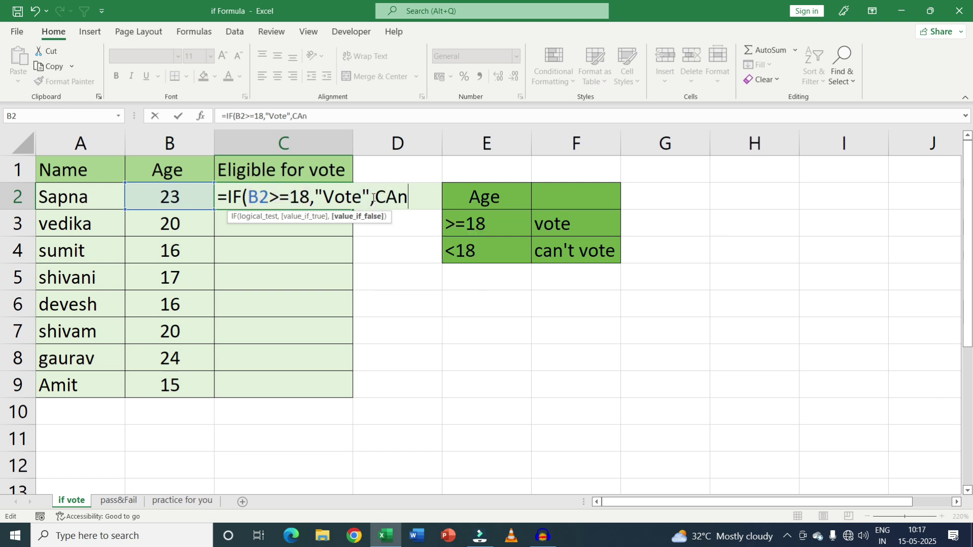
pyautogui.press('BackSpace')
pyautogui.press('BackSpace')
pyautogui.write("an't vote")
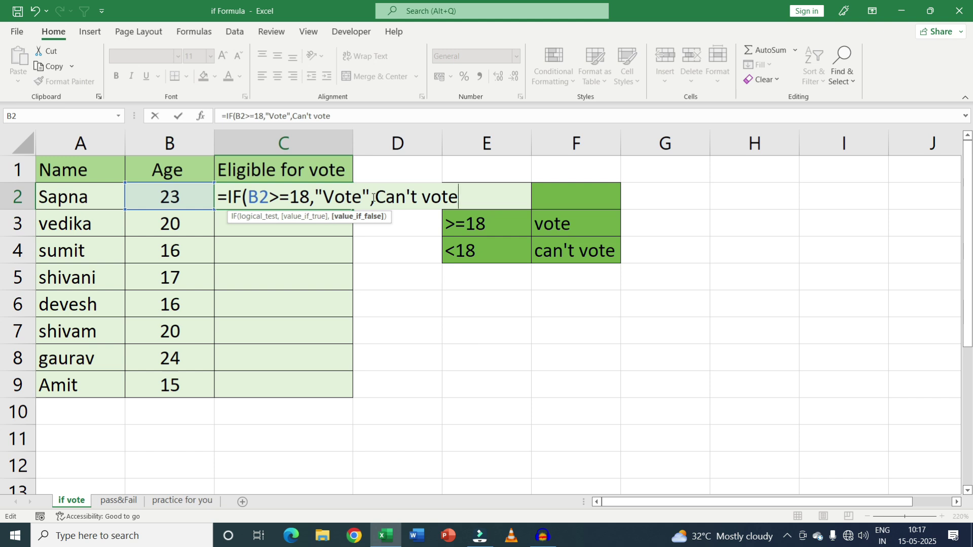
pyautogui.press('BackSpace')
pyautogui.press('BackSpace')
pyautogui.press('BackSpace')
pyautogui.press('BackSpace')
pyautogui.press('BackSpace')
pyautogui.press('BackSpace')
pyautogui.press('BackSpace')
pyautogui.press('BackSpace')
pyautogui.press('BackSpace')
pyautogui.press('BackSpace')
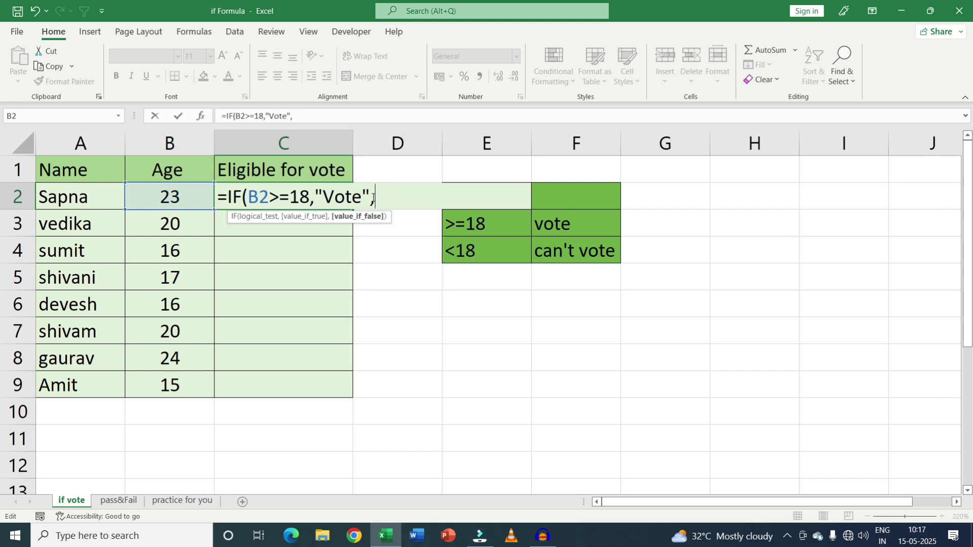
pyautogui.write('"Can\'t vote"')
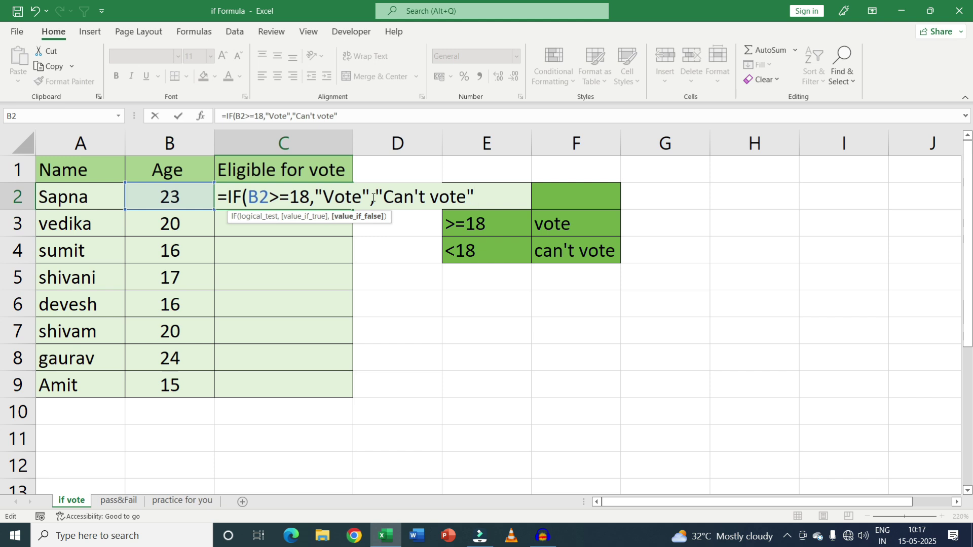
pyautogui.write(')')
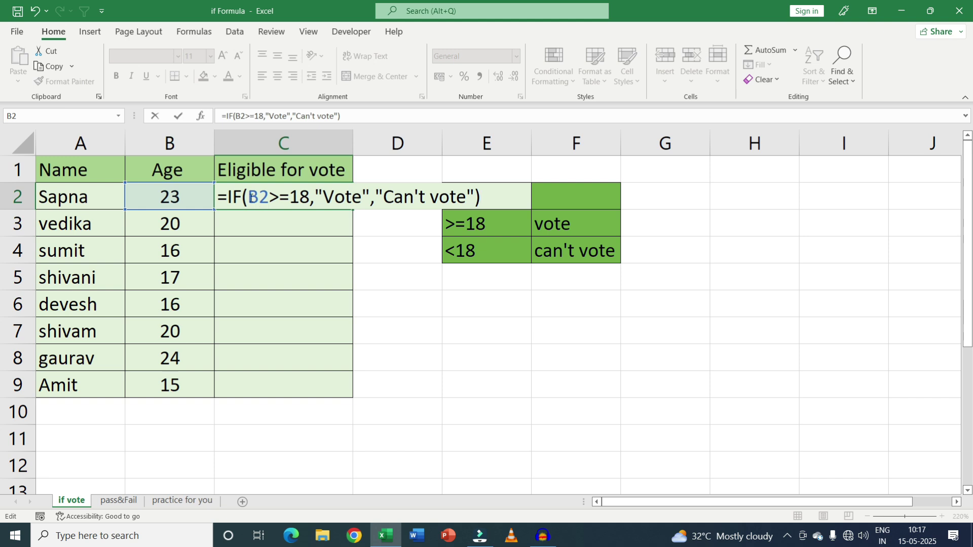
# Review the logical test, value-if-true and value-if-false arguments of the IF formula in C2
pyautogui.moveTo(249, 196); pyautogui.dragTo(309, 200)
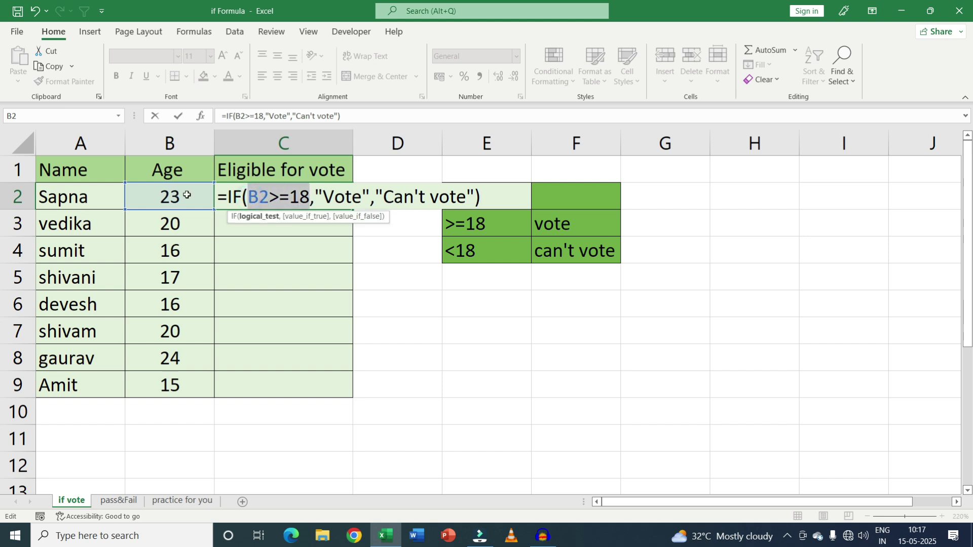
pyautogui.moveTo(323, 195); pyautogui.dragTo(363, 196)
pyautogui.moveTo(382, 197); pyautogui.dragTo(466, 198)
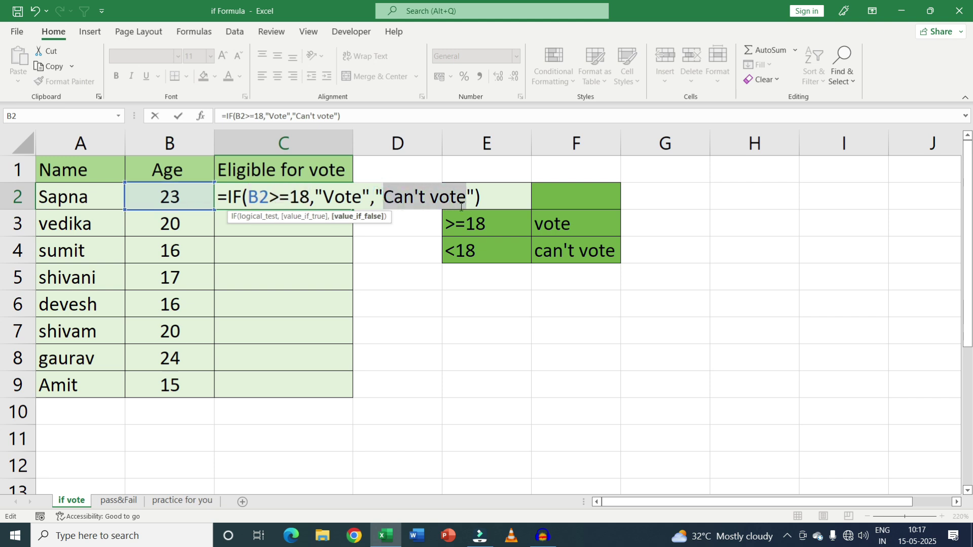
pyautogui.click(417, 207)
pyautogui.moveTo(251, 197); pyautogui.dragTo(360, 203)
pyautogui.click(284, 195)
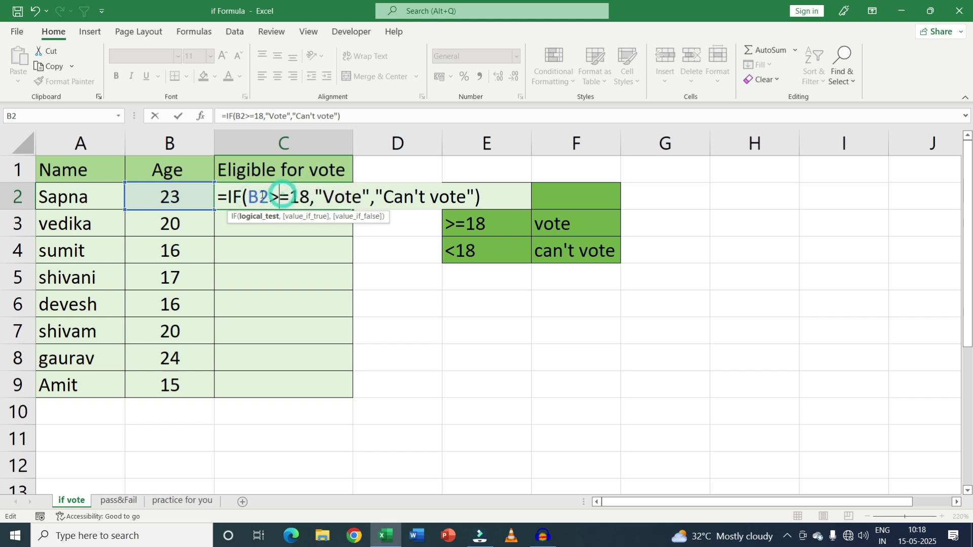
pyautogui.moveTo(261, 195); pyautogui.dragTo(308, 197)
pyautogui.moveTo(399, 198); pyautogui.dragTo(446, 197)
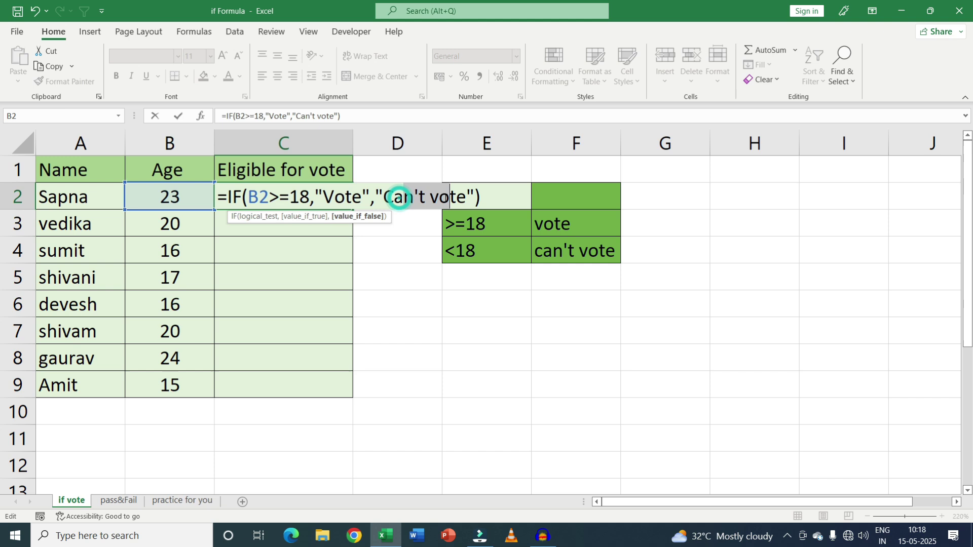
# Commit the IF formula in C2 and fill it down the Eligible for vote column to C9
pyautogui.click(486, 197)
pyautogui.hotkey('ctrl', 'Return')
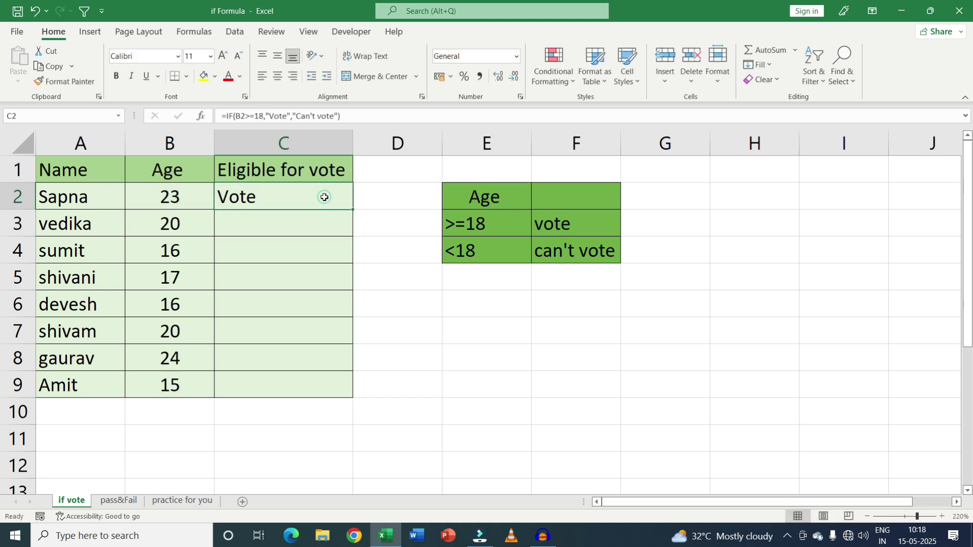
pyautogui.doubleClick(352, 210)
# Check each result in the Eligible for vote column against the corresponding age in the Age column
pyautogui.click(265, 202)
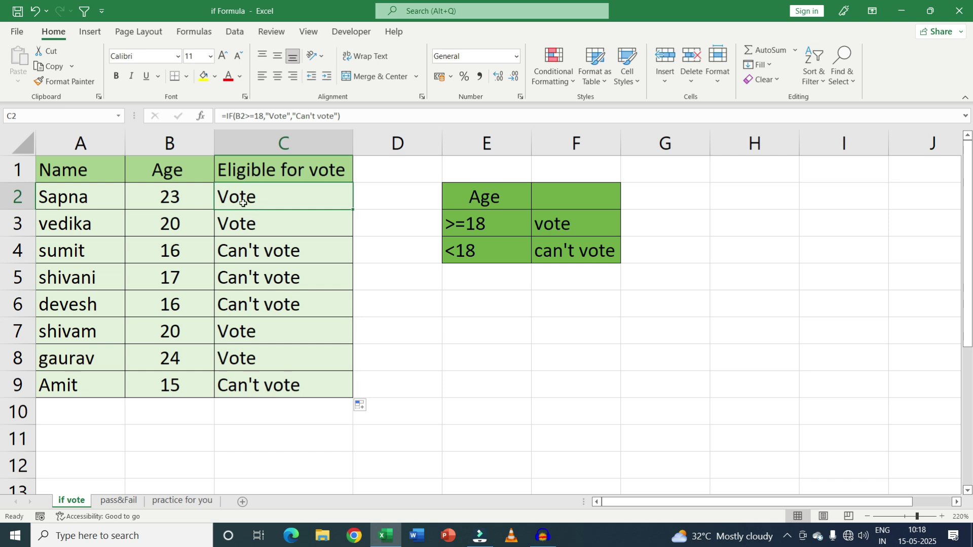
pyautogui.click(244, 215)
pyautogui.click(249, 330)
pyautogui.click(248, 353)
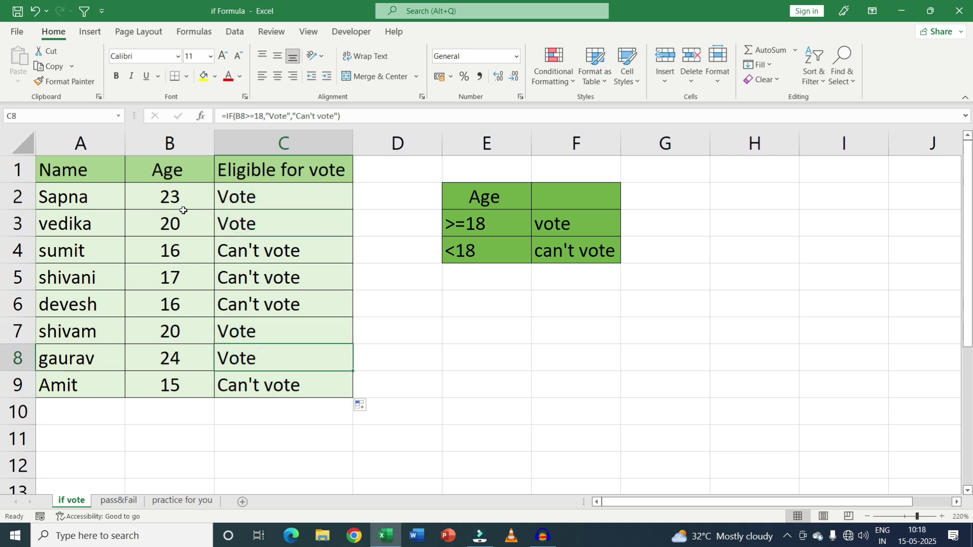
pyautogui.moveTo(186, 196); pyautogui.dragTo(172, 385)
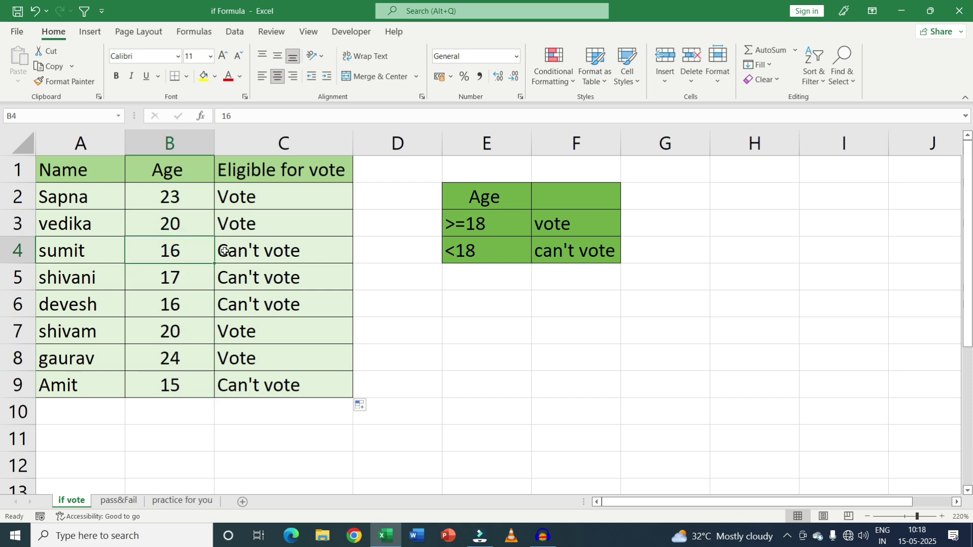
pyautogui.click(222, 250)
pyautogui.click(254, 278)
pyautogui.click(276, 304)
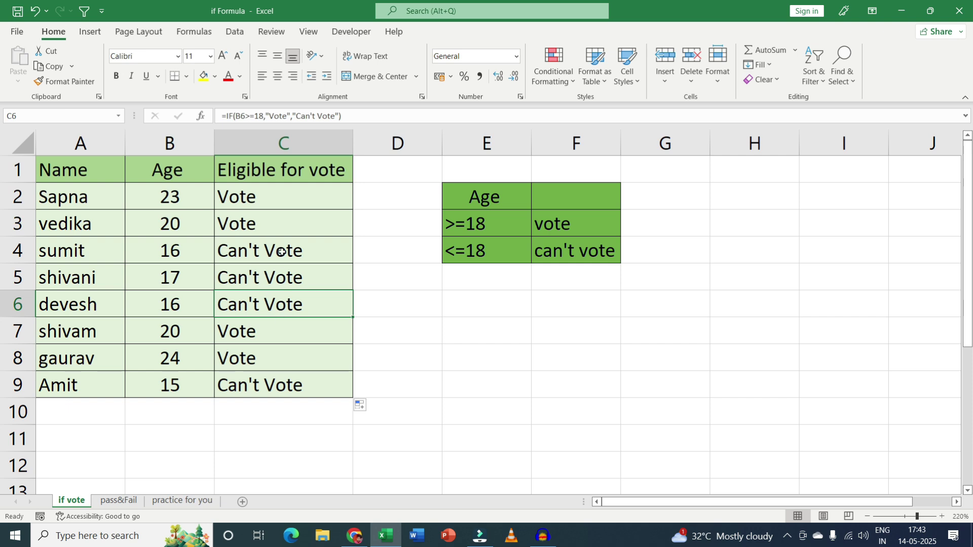
pyautogui.moveTo(272, 193); pyautogui.dragTo(277, 376)
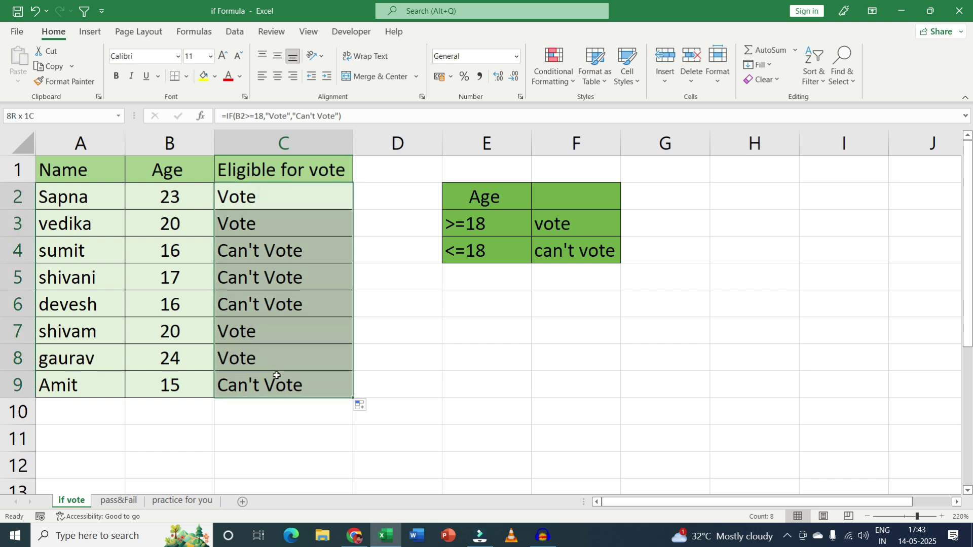
pyautogui.click(276, 376)
pyautogui.click(277, 284)
# Apply an Equal To conditional formatting rule to C2:C9 that marks cells equal to "vote" with Light Red Fill
pyautogui.moveTo(279, 197); pyautogui.dragTo(277, 385)
pyautogui.click(560, 83)
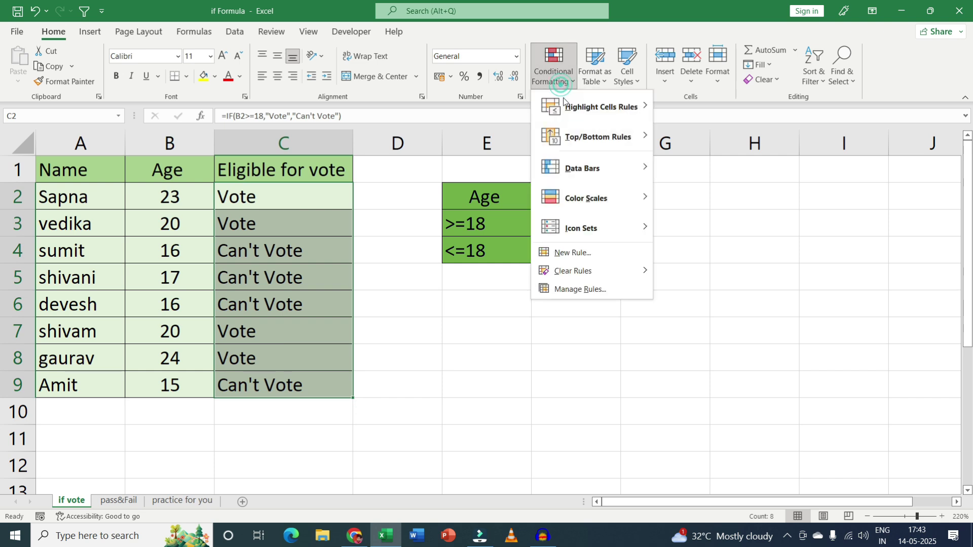
pyautogui.moveTo(582, 108)
pyautogui.click(700, 195)
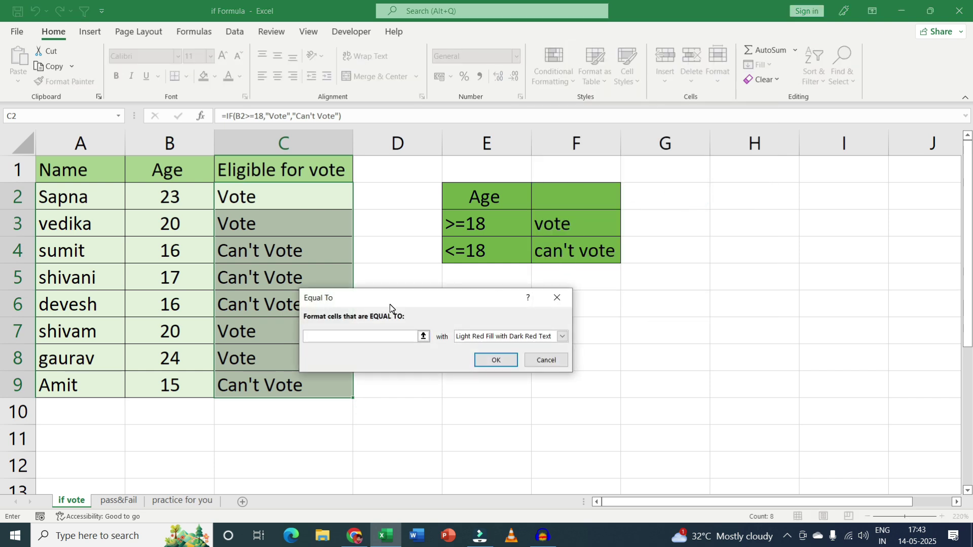
pyautogui.write('vote')
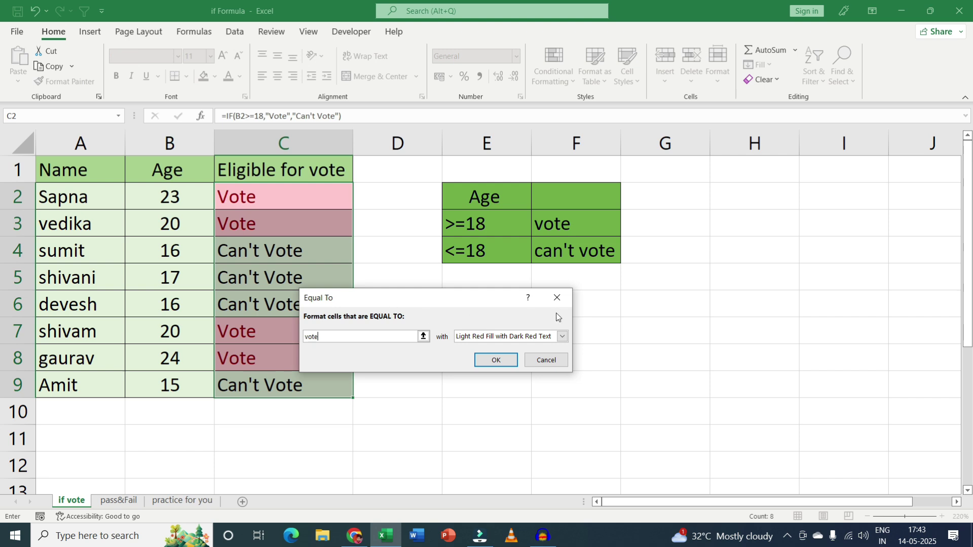
pyautogui.click(562, 336)
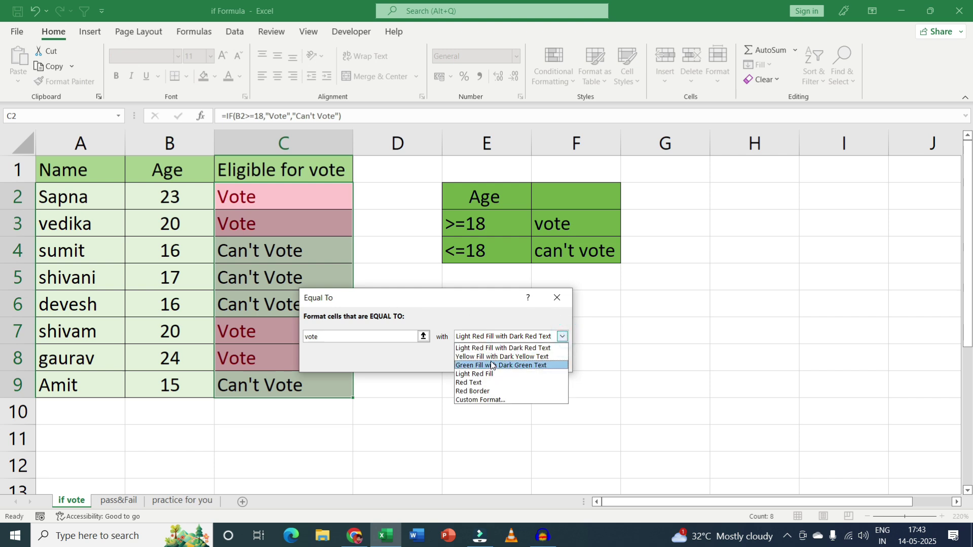
pyautogui.click(491, 365)
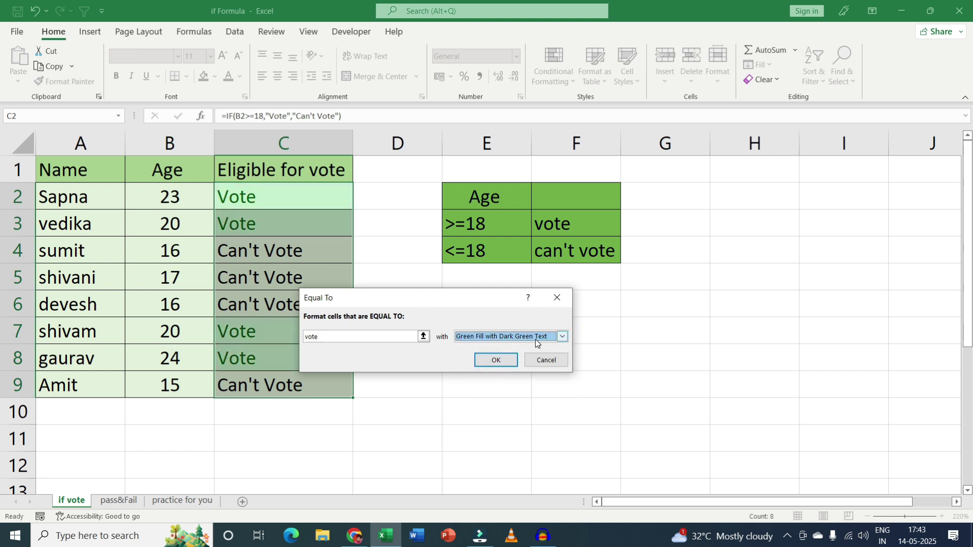
pyautogui.click(559, 338)
pyautogui.click(501, 373)
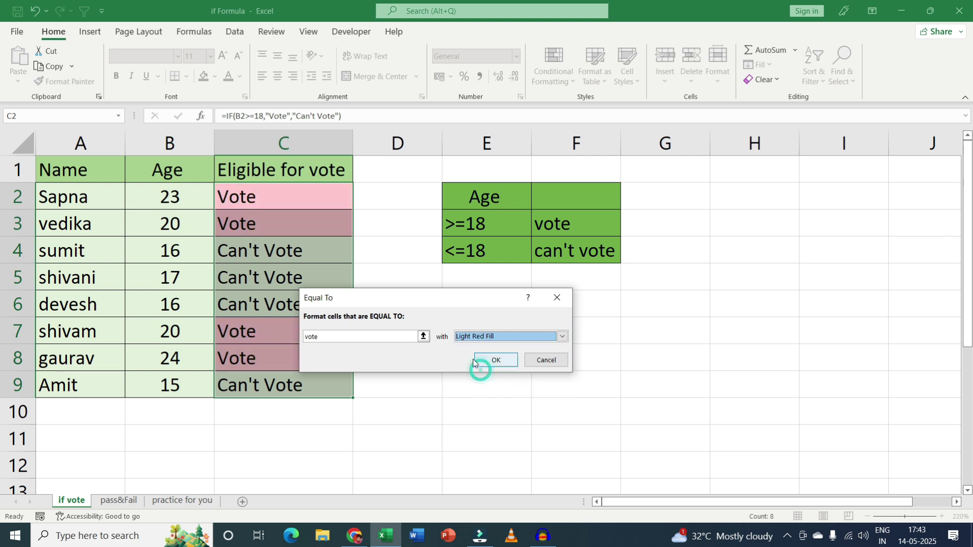
pyautogui.click(498, 360)
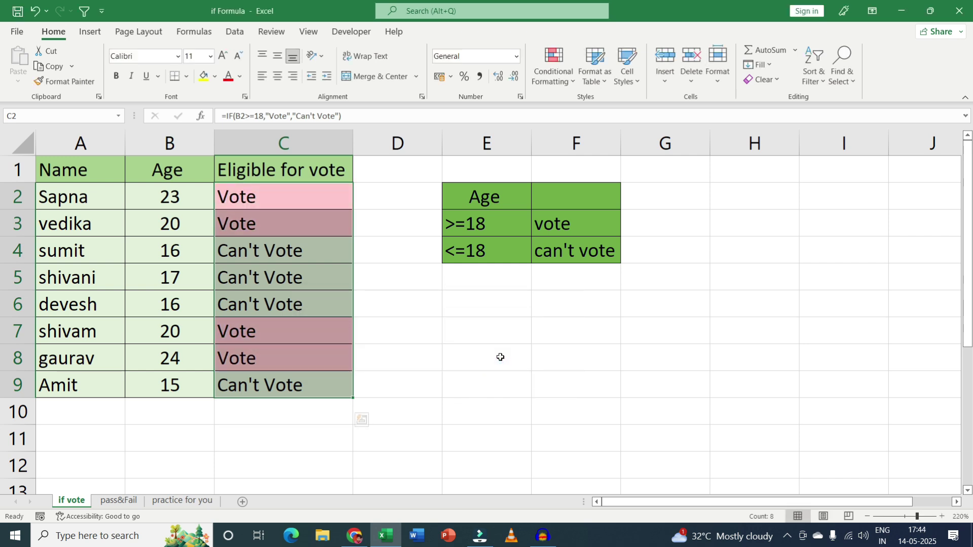
# Look over the conditional formatting applied to the Eligible for vote cells C2:C9
pyautogui.moveTo(264, 184); pyautogui.dragTo(295, 283)
pyautogui.click(296, 303)
pyautogui.moveTo(252, 196); pyautogui.dragTo(248, 379)
pyautogui.click(269, 327)
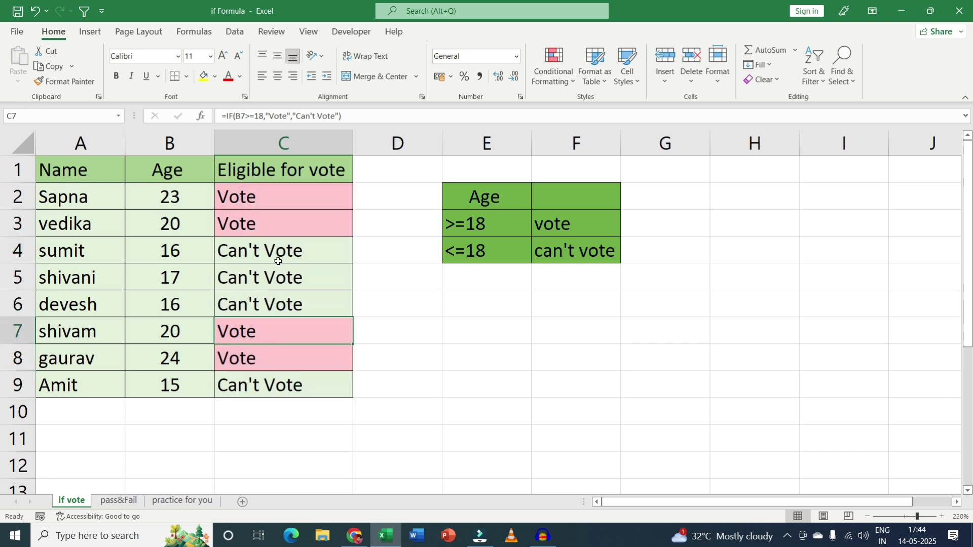
pyautogui.moveTo(283, 194); pyautogui.dragTo(275, 384)
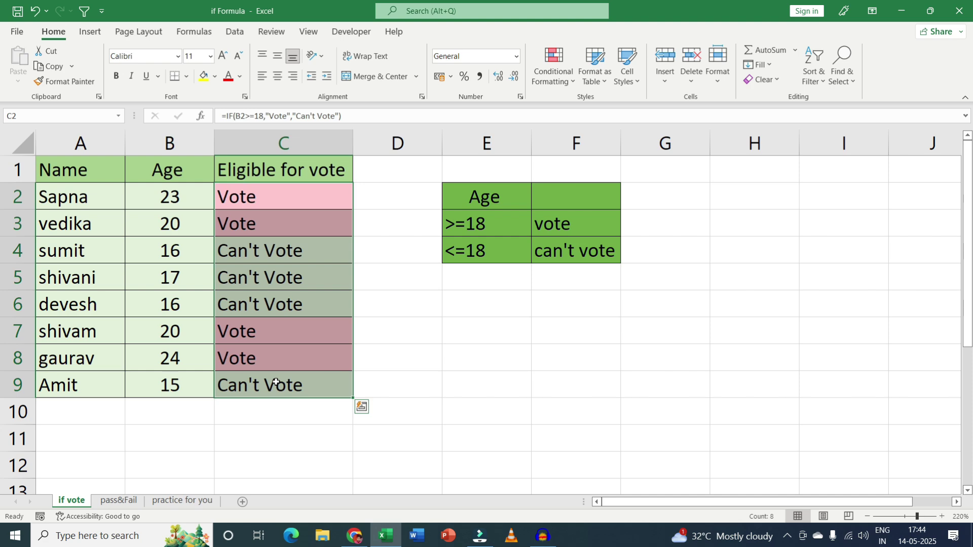
pyautogui.click(276, 409)
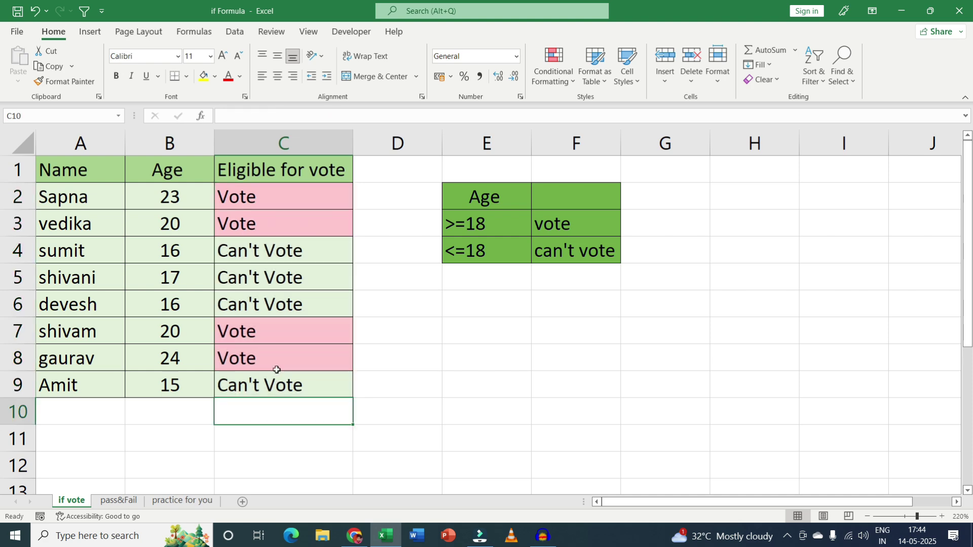
# Switch to the pass&Fail sheet and look over the Result cells beside the student percentages
pyautogui.click(116, 501)
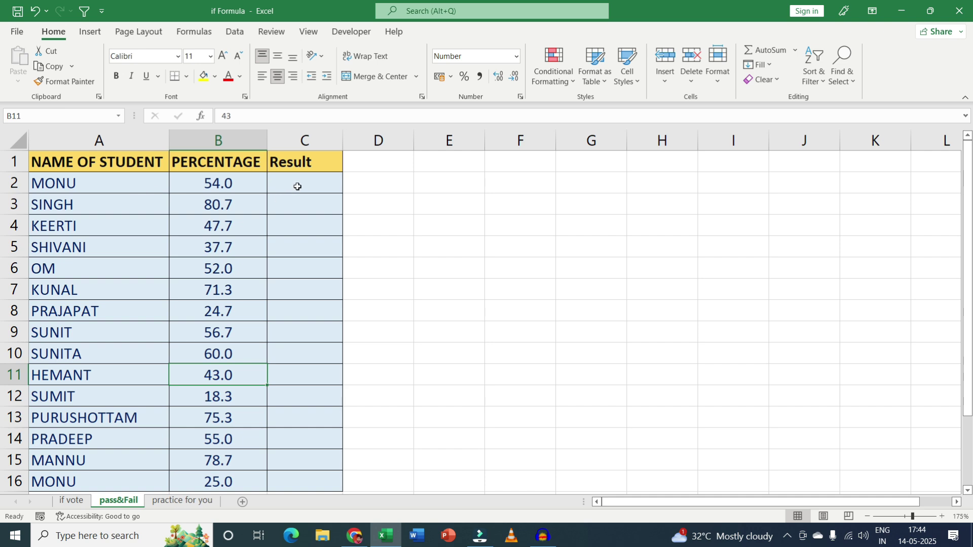
pyautogui.moveTo(297, 184); pyautogui.dragTo(296, 307)
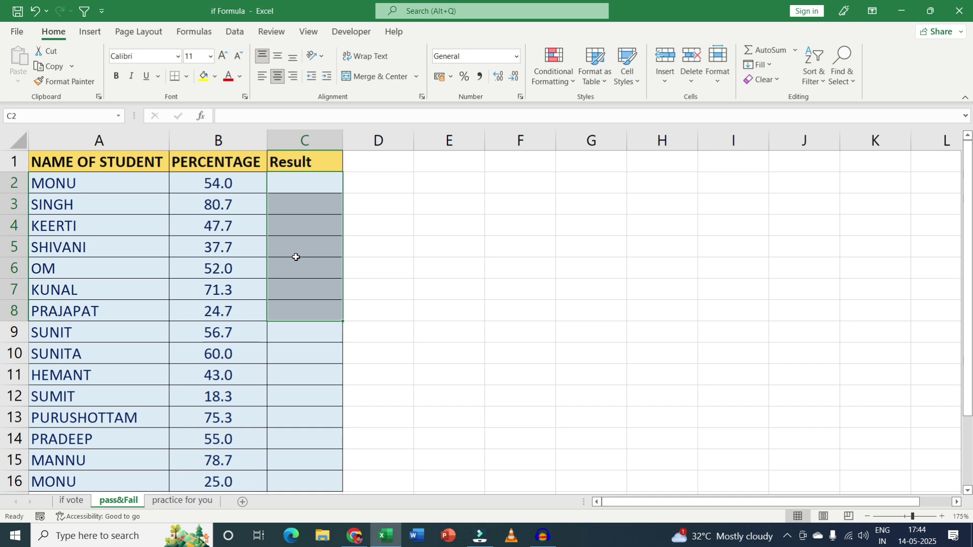
pyautogui.click(298, 262)
pyautogui.moveTo(293, 185); pyautogui.dragTo(293, 319)
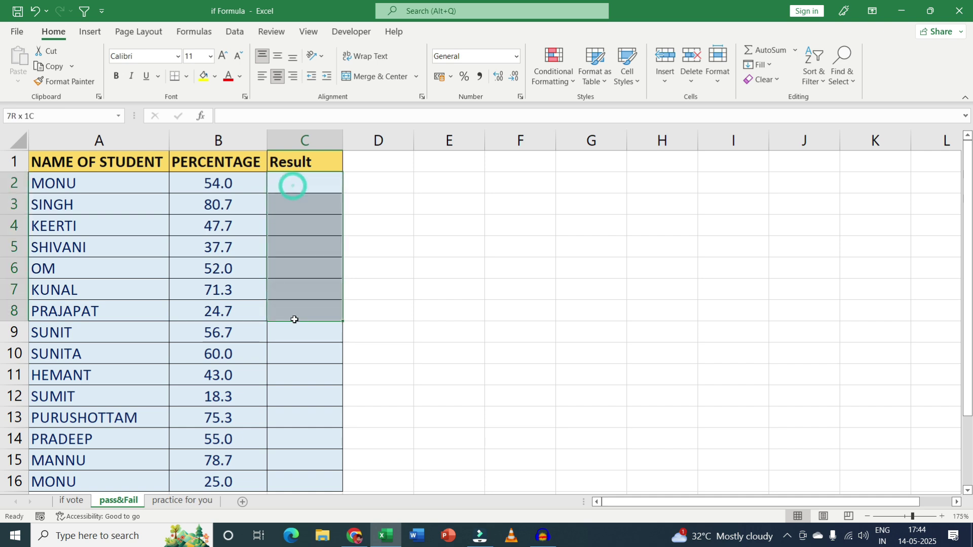
pyautogui.click(298, 259)
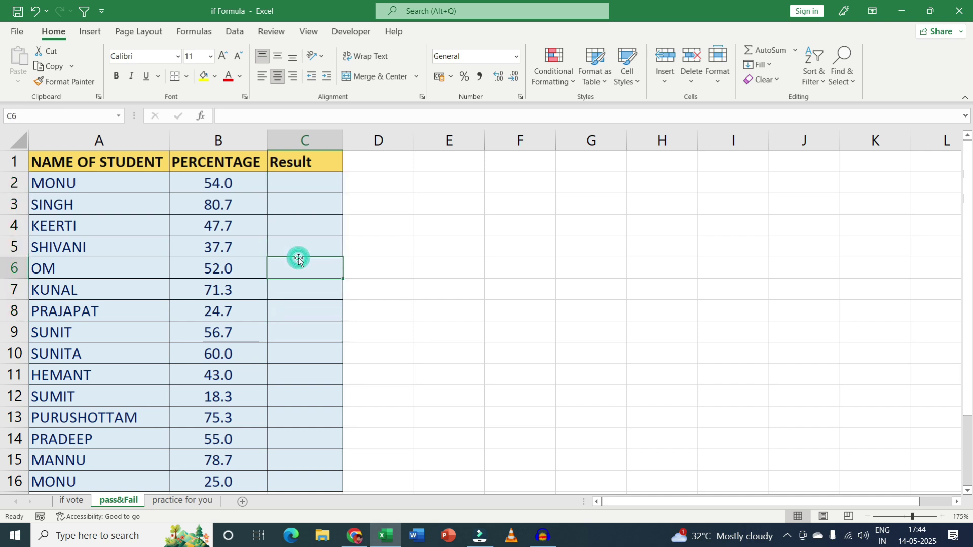
# Start an IF formula in Result cell C2 with the logical test B2>=33
pyautogui.click(296, 182)
pyautogui.write('=')
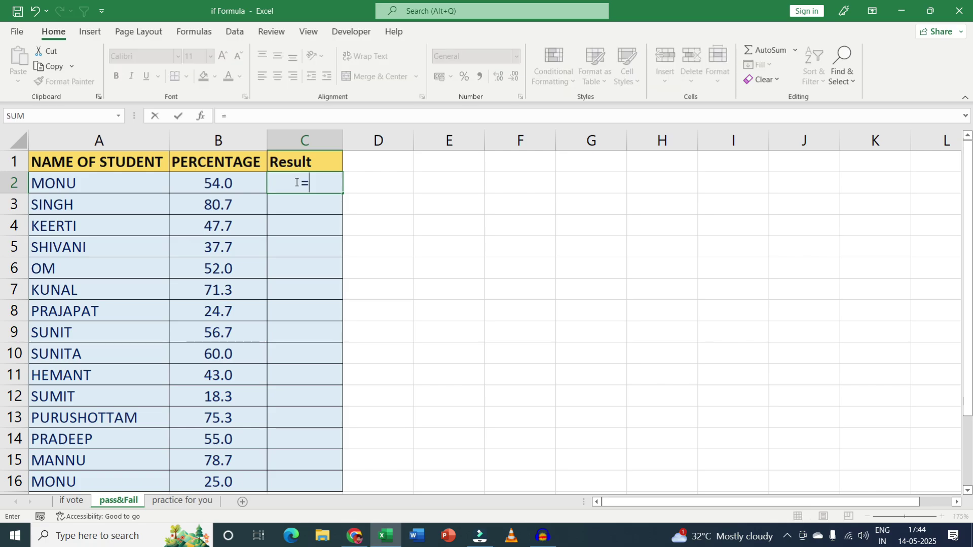
pyautogui.write('if')
pyautogui.press('Tab')
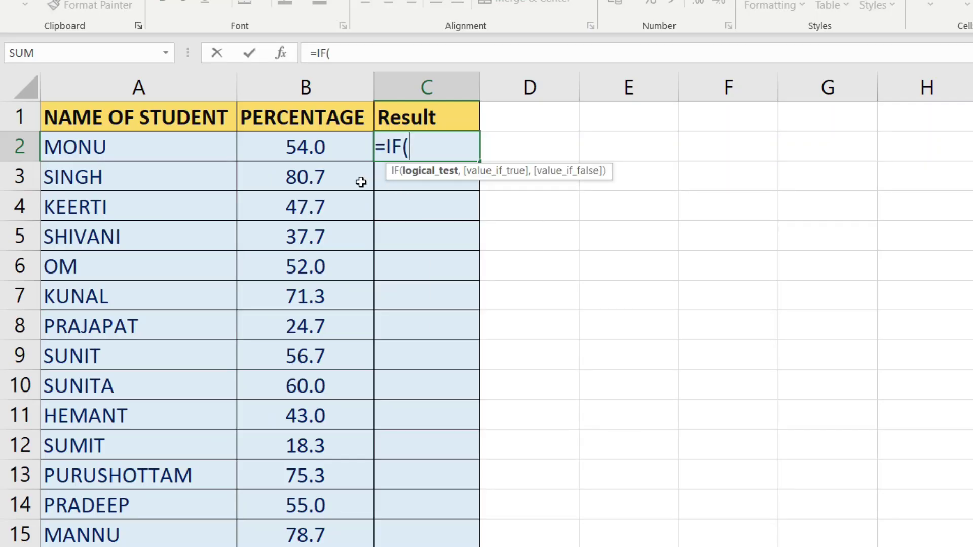
pyautogui.click(294, 147)
pyautogui.write('>=')
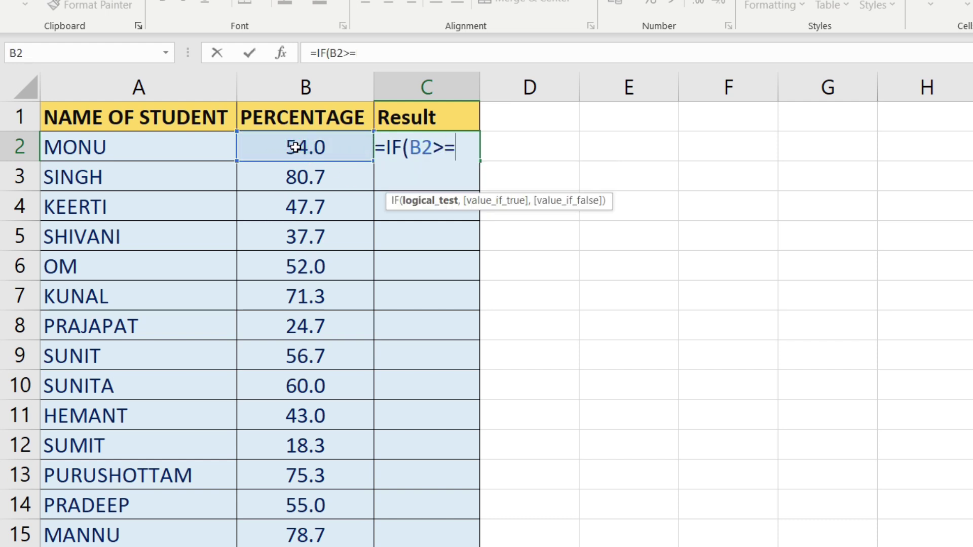
pyautogui.write('33,')
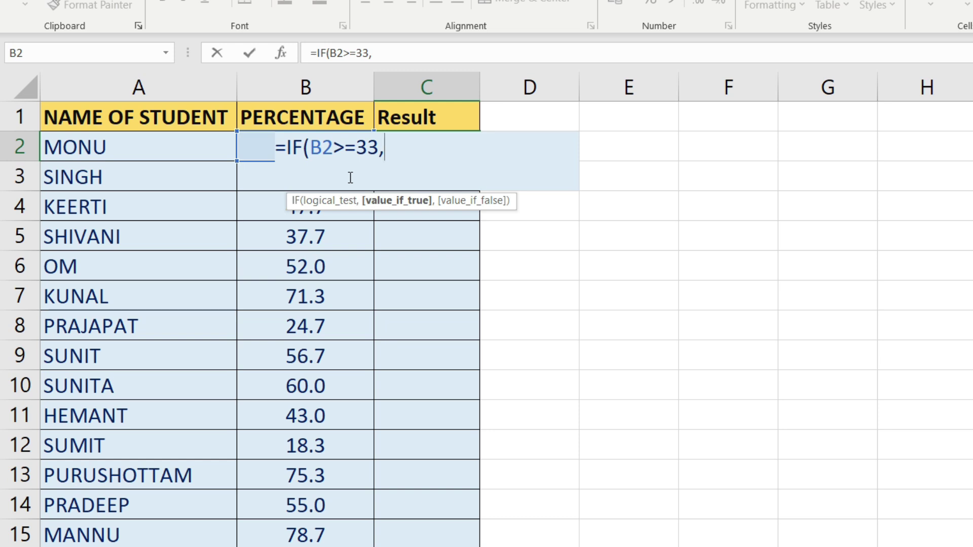
# Discard the unfinished IF formula in Result cell C2
pyautogui.press('BackSpace')
pyautogui.press('BackSpace')
pyautogui.press('BackSpace')
pyautogui.press('BackSpace')
pyautogui.press('BackSpace')
pyautogui.press('BackSpace')
pyautogui.press('BackSpace')
pyautogui.press('BackSpace')
pyautogui.press('BackSpace')
pyautogui.press('BackSpace')
pyautogui.press('BackSpace')
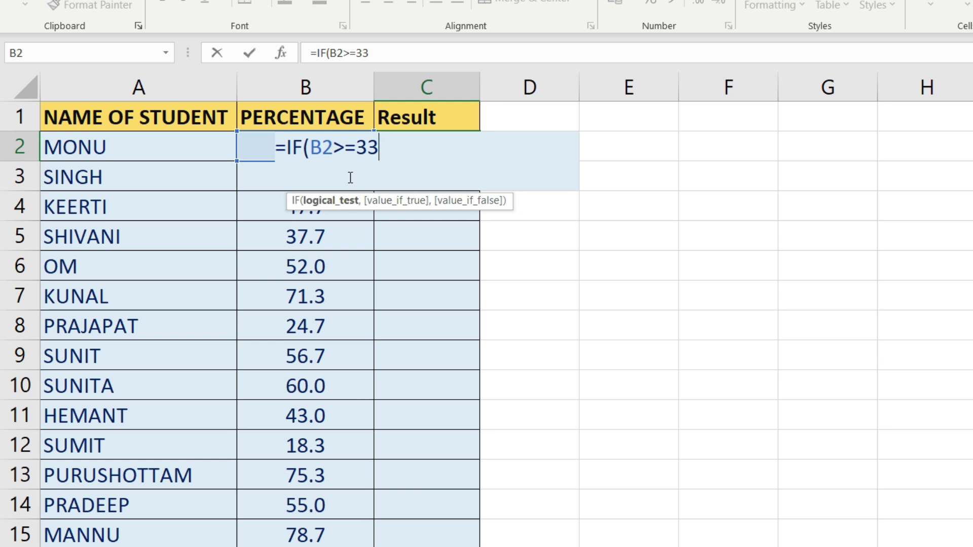
pyautogui.click(625, 182)
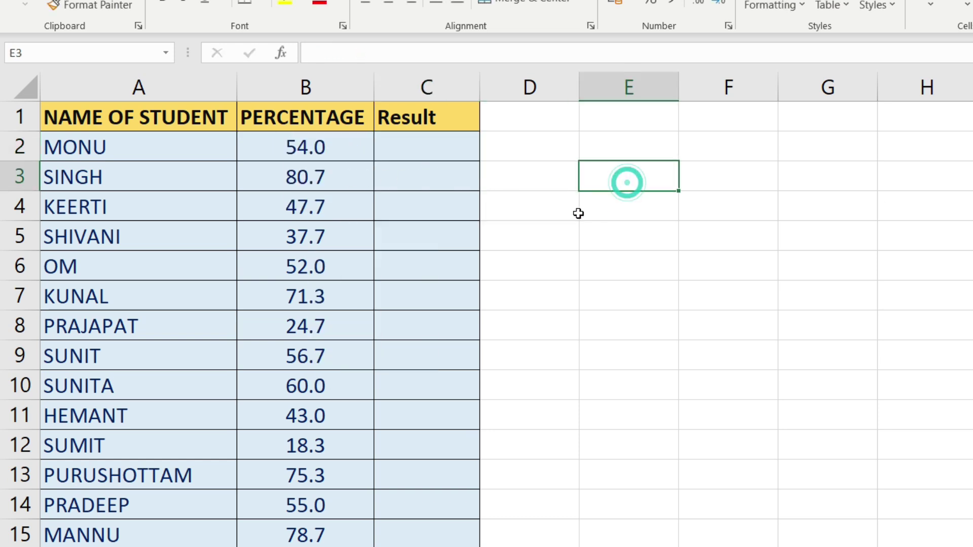
# Set Result cell C2 to top alignment vertically and left alignment horizontally
pyautogui.click(428, 148)
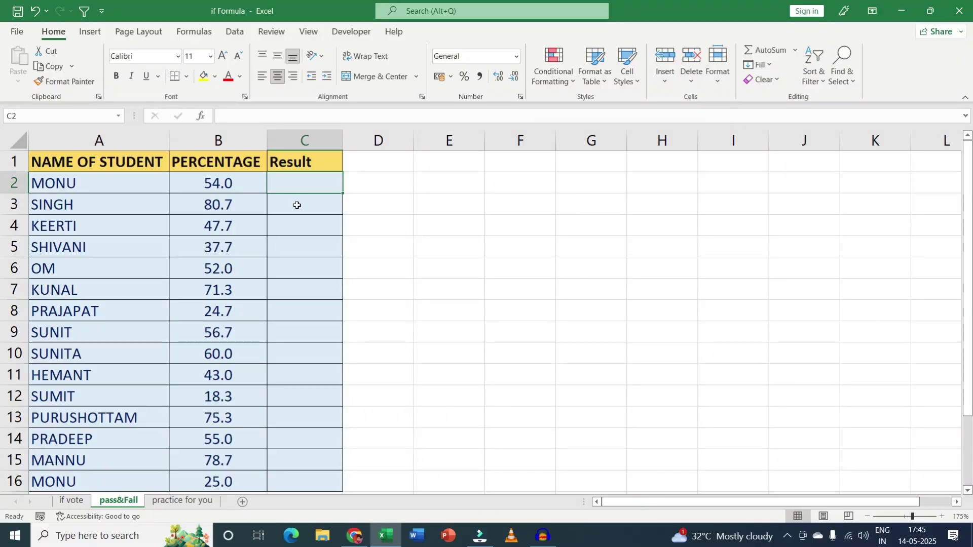
pyautogui.click(411, 153)
pyautogui.click(411, 177)
pyautogui.click(411, 148)
pyautogui.click(261, 57)
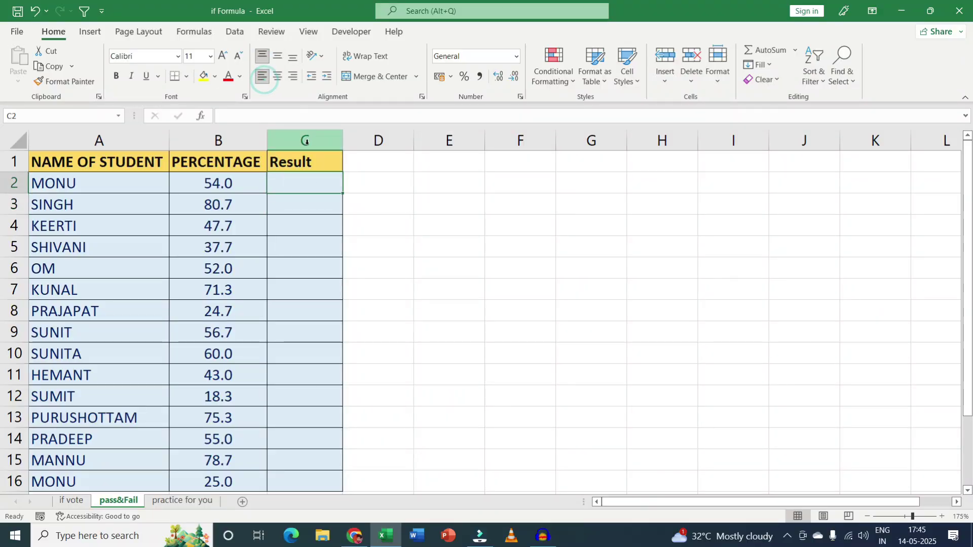
pyautogui.click(260, 76)
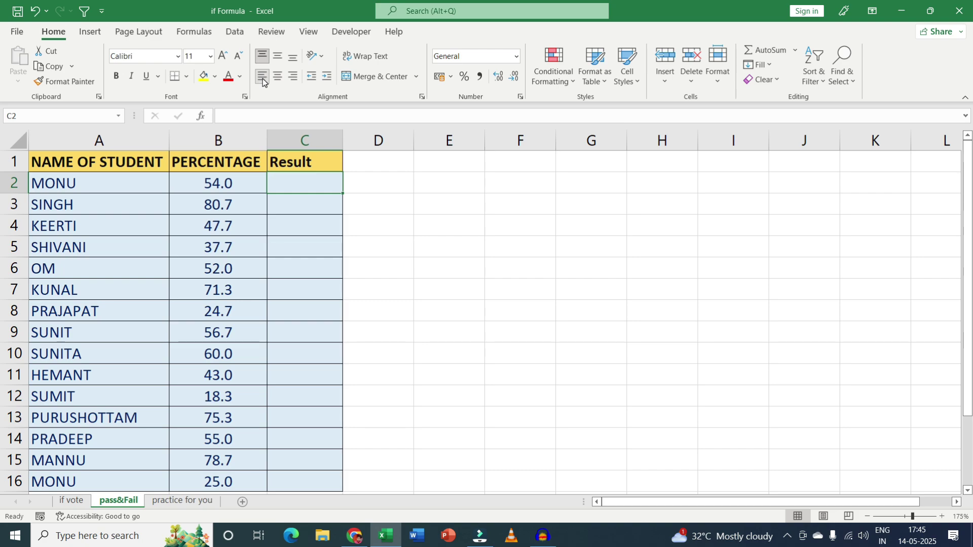
# Enter the formula =IF(B2>=33,"Pass","Fail") in Result cell C2
pyautogui.write('=')
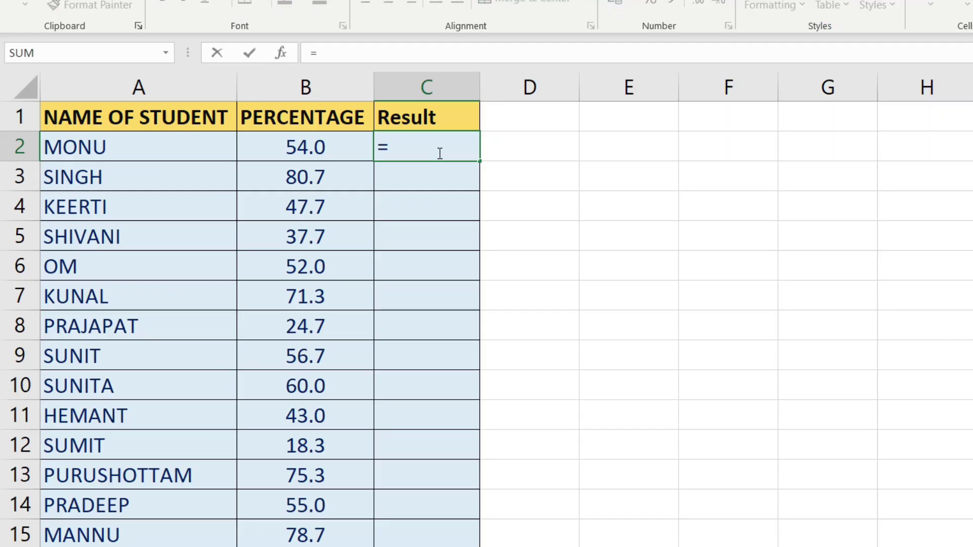
pyautogui.write('if')
pyautogui.press('Tab')
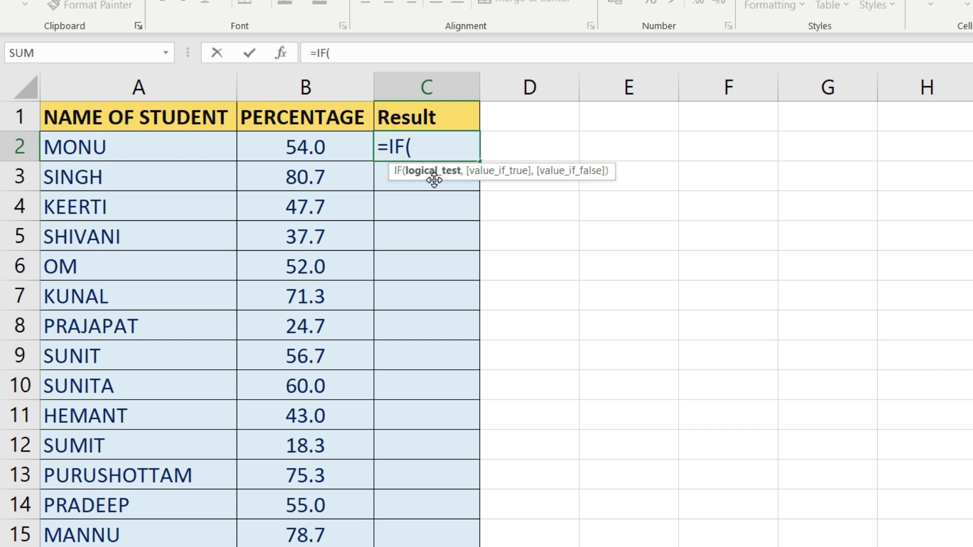
pyautogui.click(292, 143)
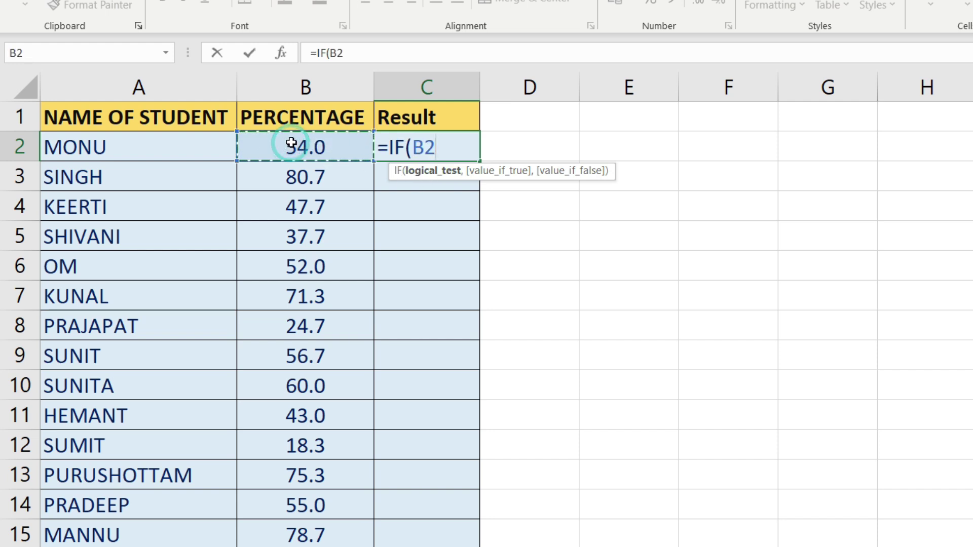
pyautogui.write('>=')
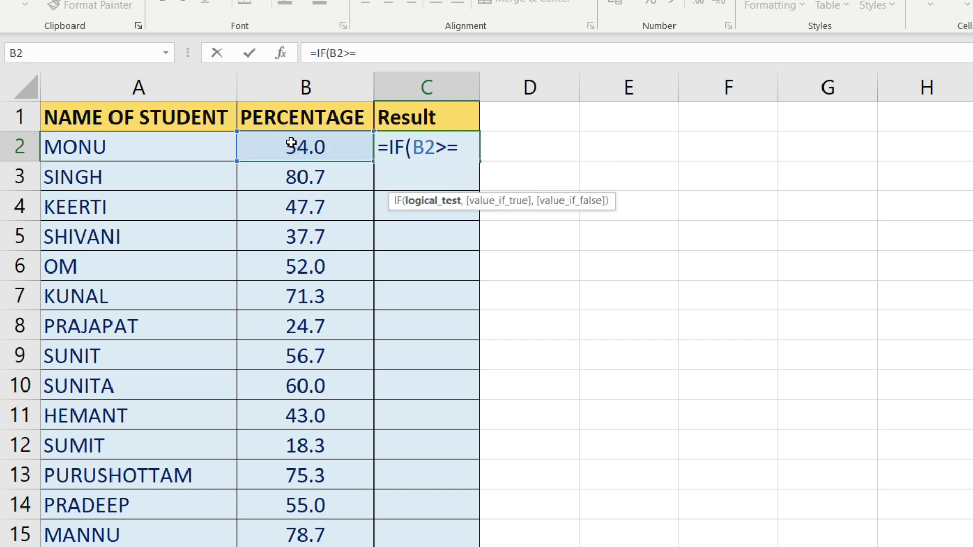
pyautogui.write('33')
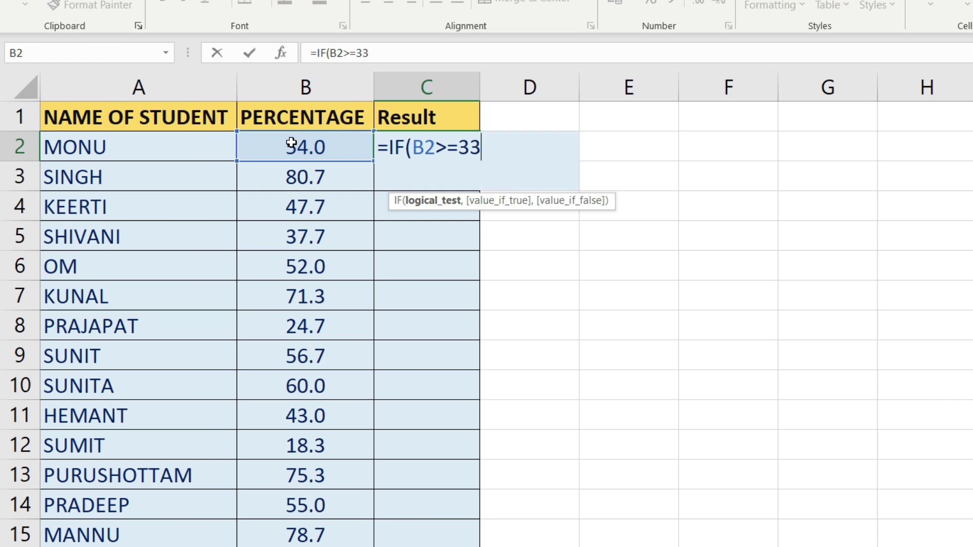
pyautogui.write(',"')
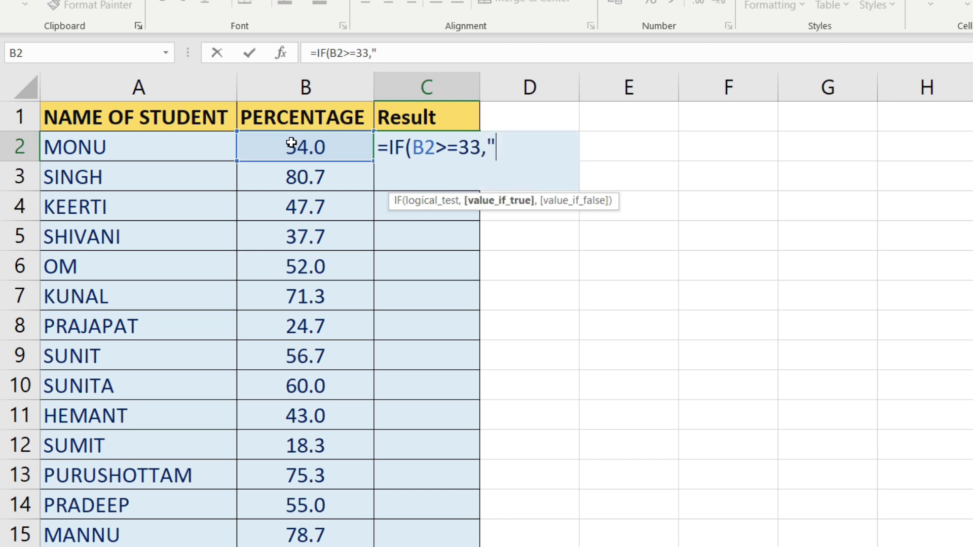
pyautogui.write('Pass')
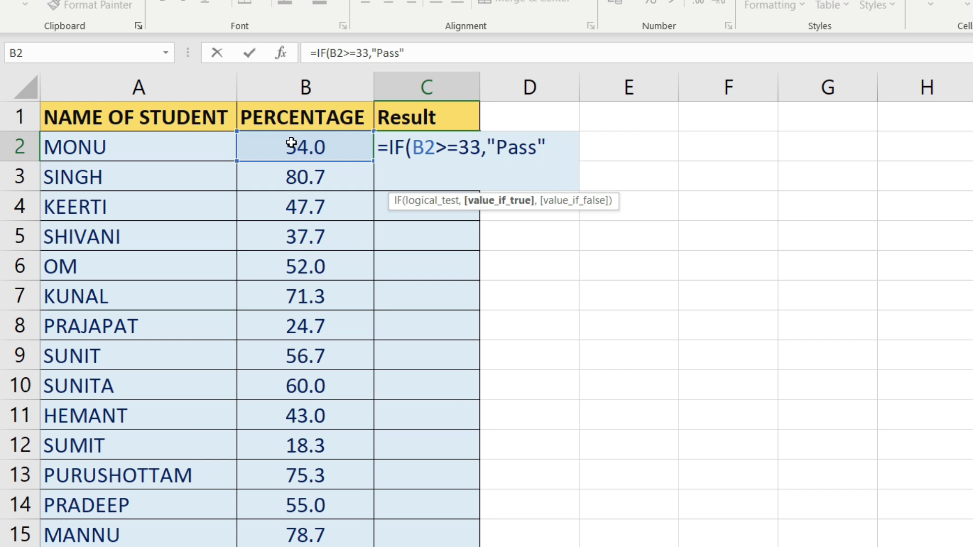
pyautogui.write('",')
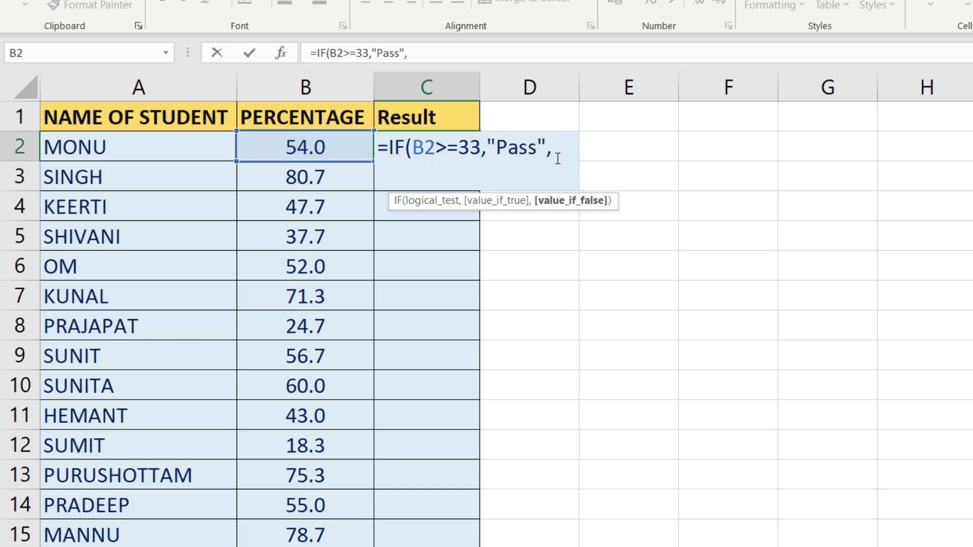
pyautogui.write('"Fail')
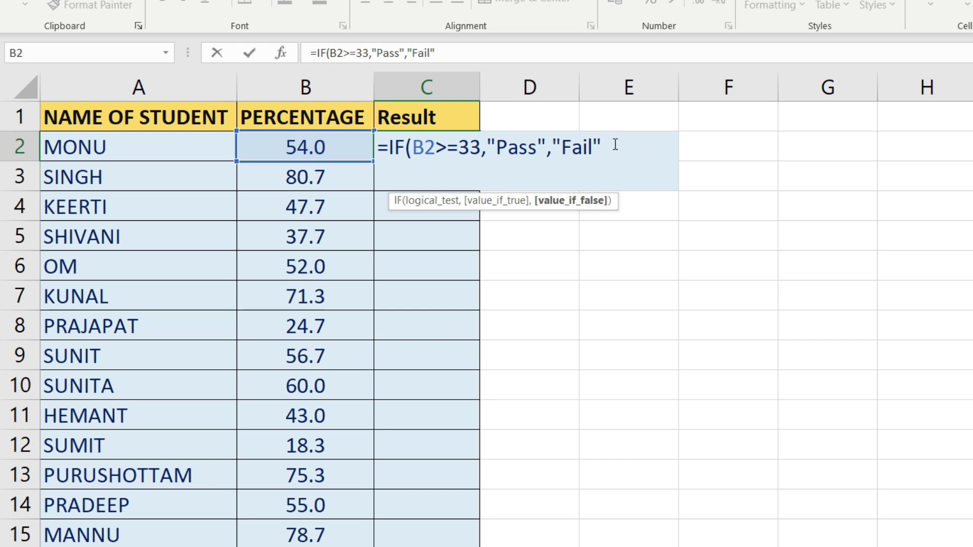
pyautogui.write('")')
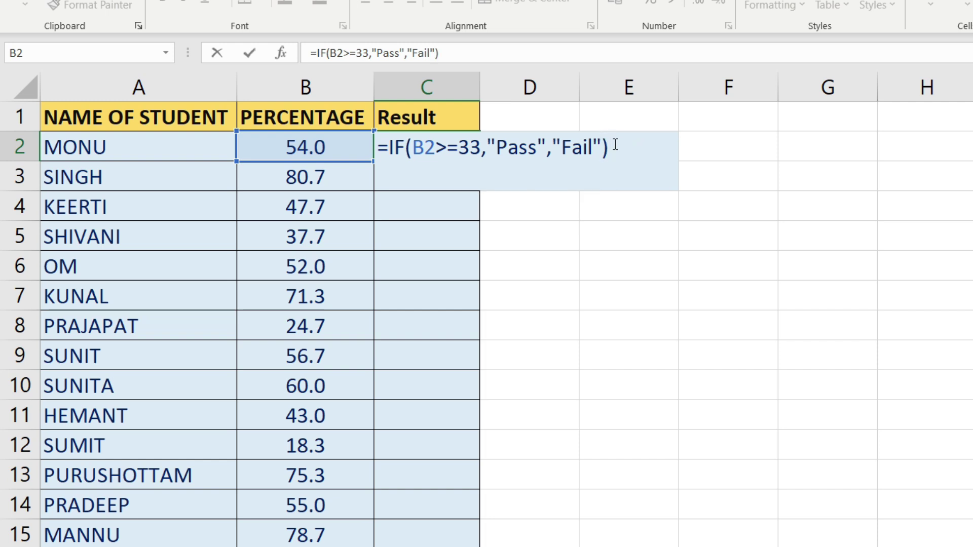
pyautogui.press('Return')
# Fill the pass/fail formula from C2 down the Result column to C16
pyautogui.click(422, 151)
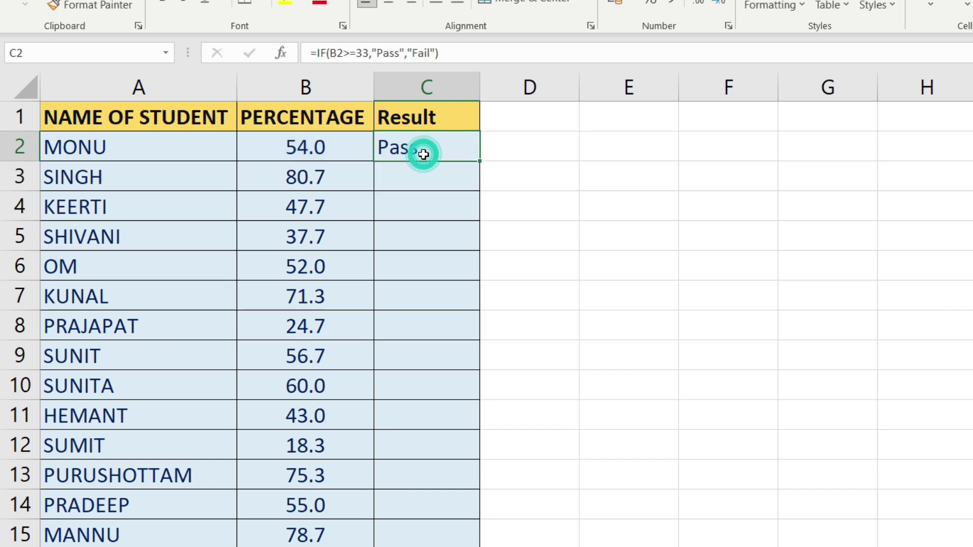
pyautogui.doubleClick(478, 160)
pyautogui.scroll(-2, 436, 318)
pyautogui.scroll(2, 434, 338)
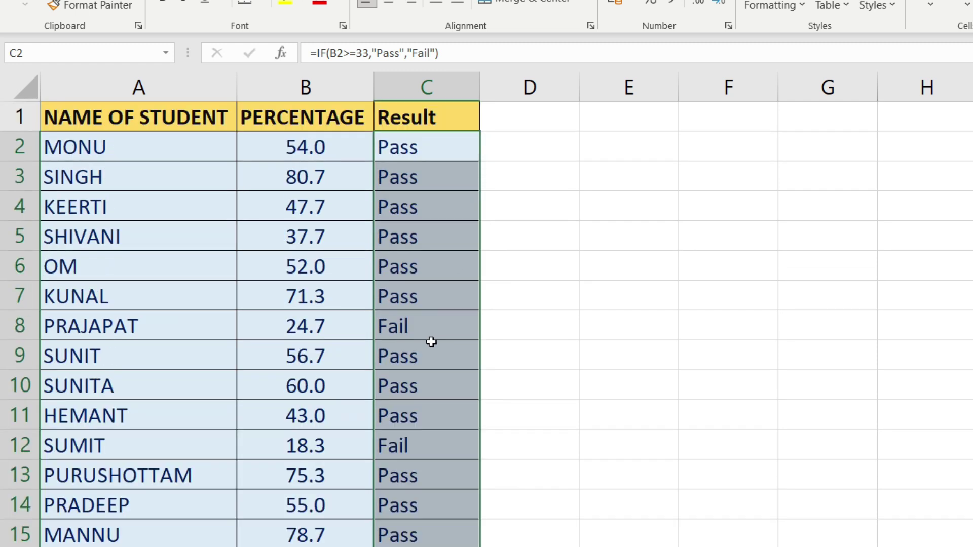
# Compare the student percentages in rows 2, 3 and 8 with their results and look over the Result column
pyautogui.click(428, 329)
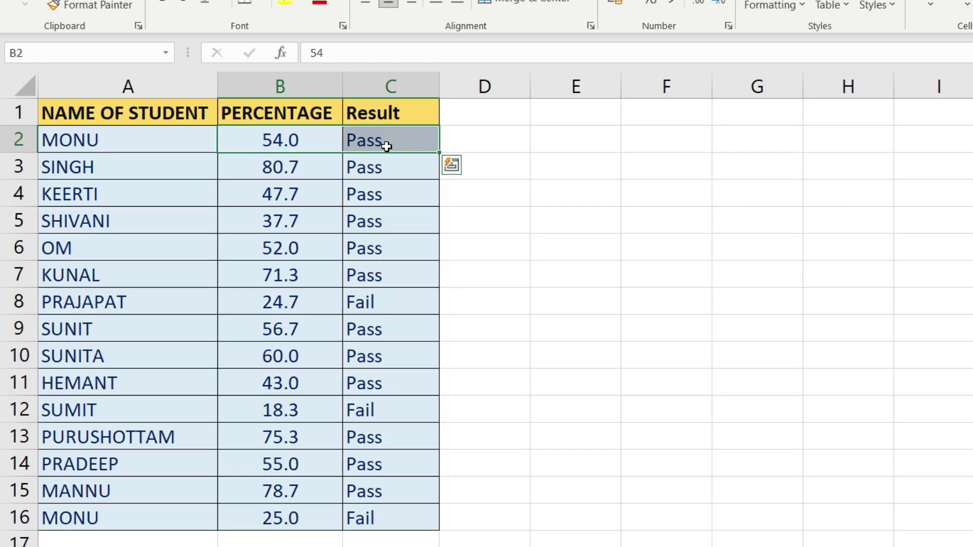
pyautogui.click(321, 163)
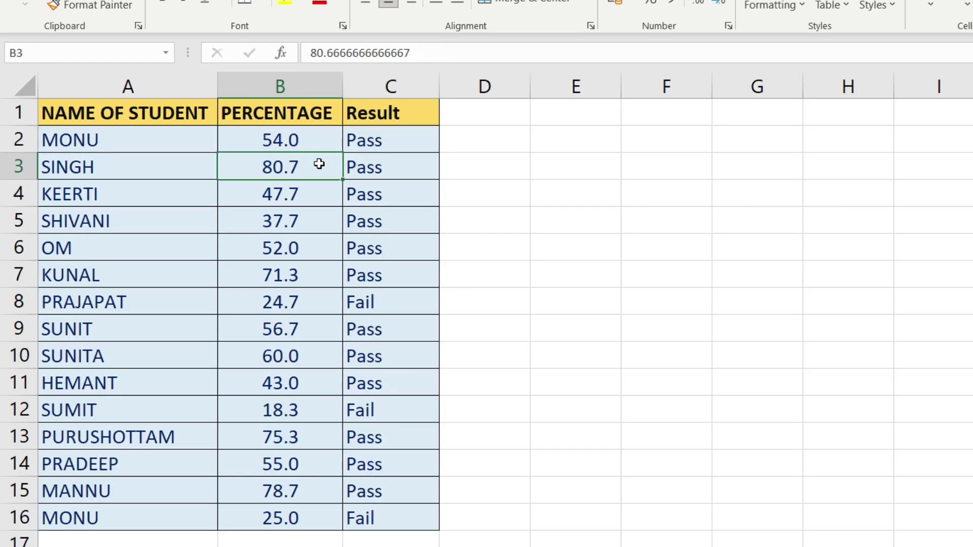
pyautogui.click(300, 142)
pyautogui.moveTo(324, 165); pyautogui.dragTo(392, 177)
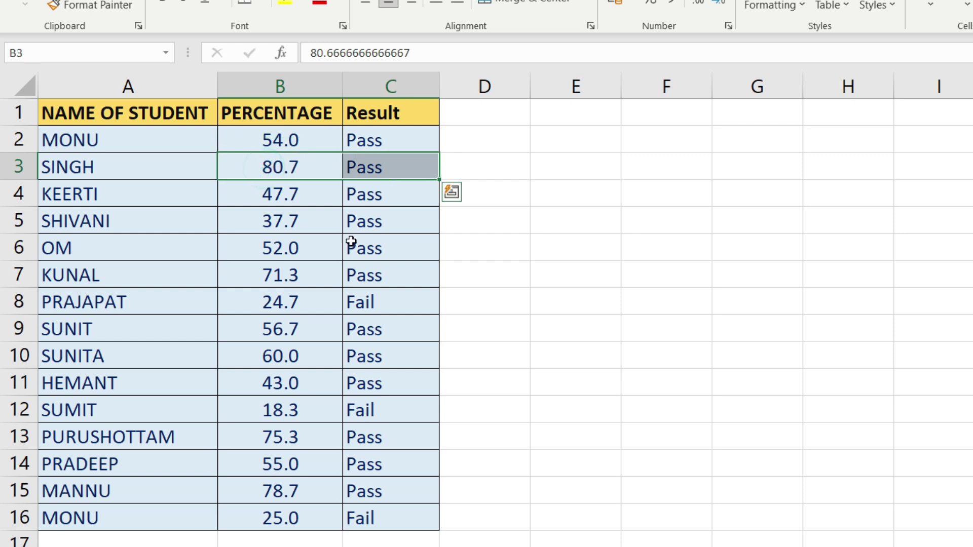
pyautogui.moveTo(246, 302); pyautogui.dragTo(372, 304)
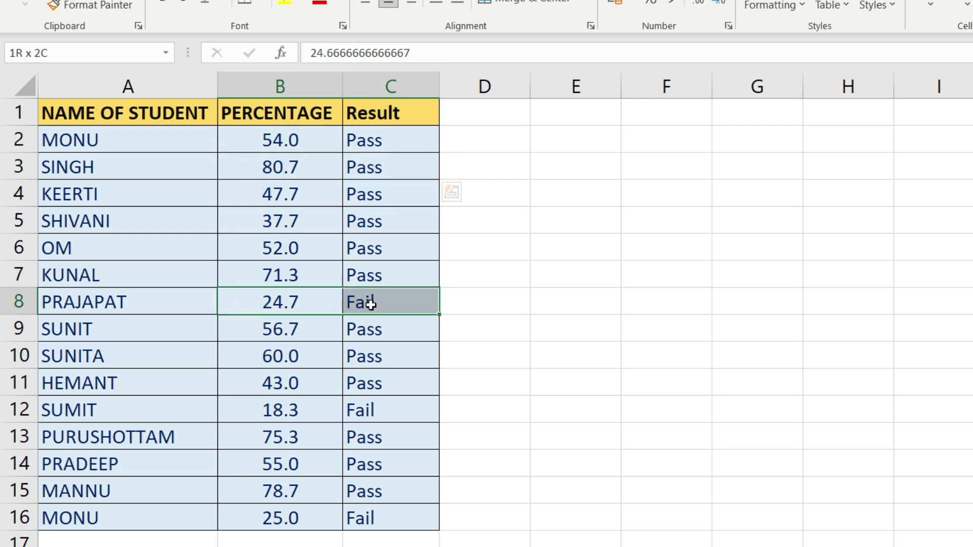
pyautogui.click(380, 306)
pyautogui.moveTo(365, 140); pyautogui.dragTo(378, 489)
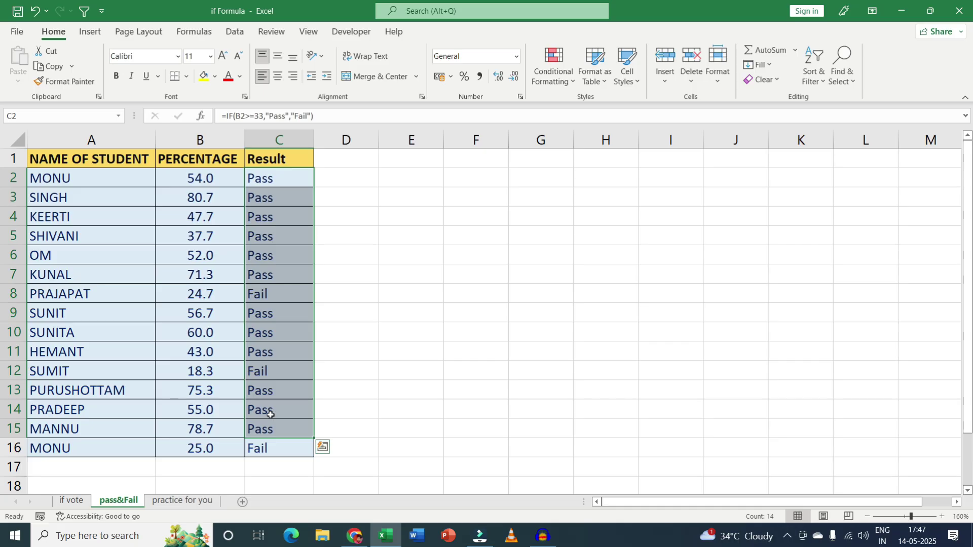
pyautogui.click(291, 333)
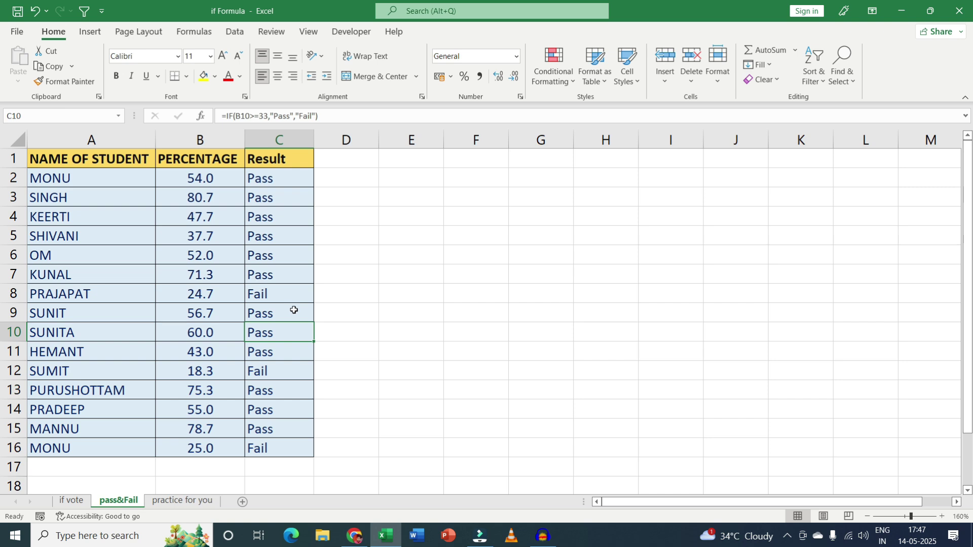
pyautogui.press('Return')
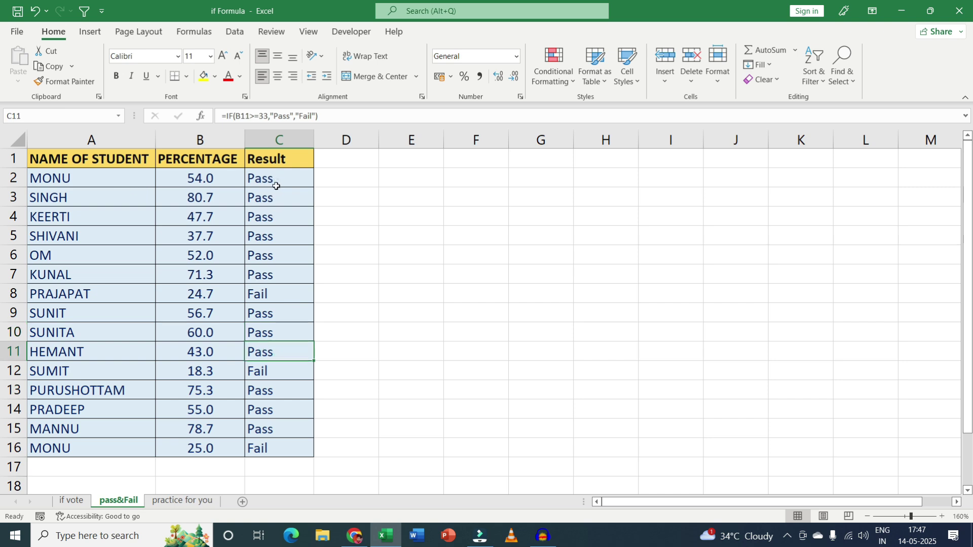
# Apply an Equal To conditional formatting rule to C2:C16 that marks cells equal to "pass" with Green Fill with Dark Green Text
pyautogui.moveTo(273, 181); pyautogui.dragTo(269, 445)
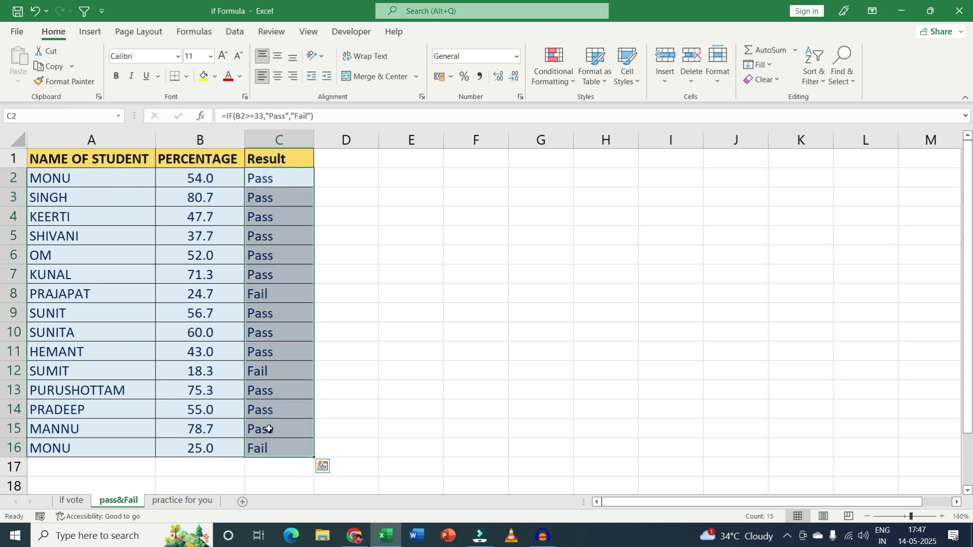
pyautogui.click(268, 353)
pyautogui.click(274, 176)
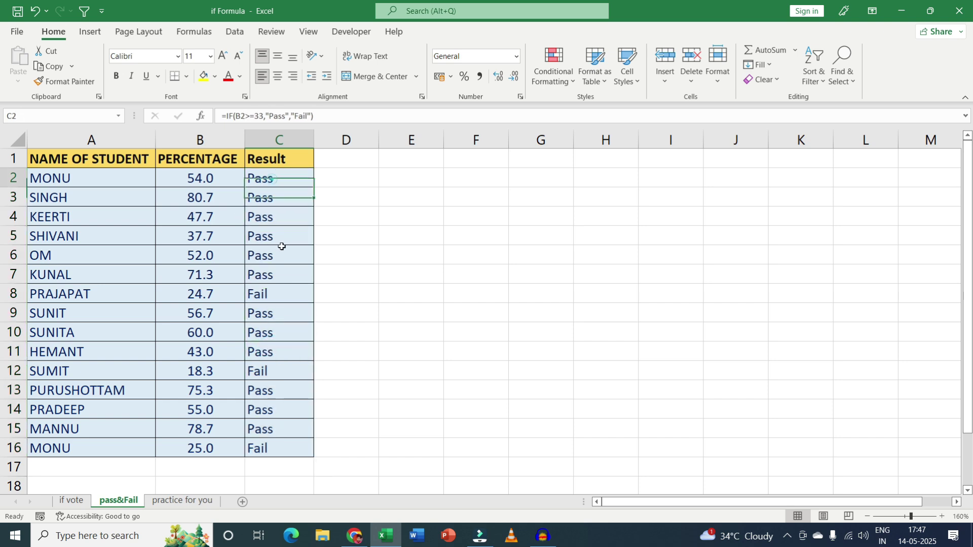
pyautogui.moveTo(281, 246); pyautogui.dragTo(271, 447)
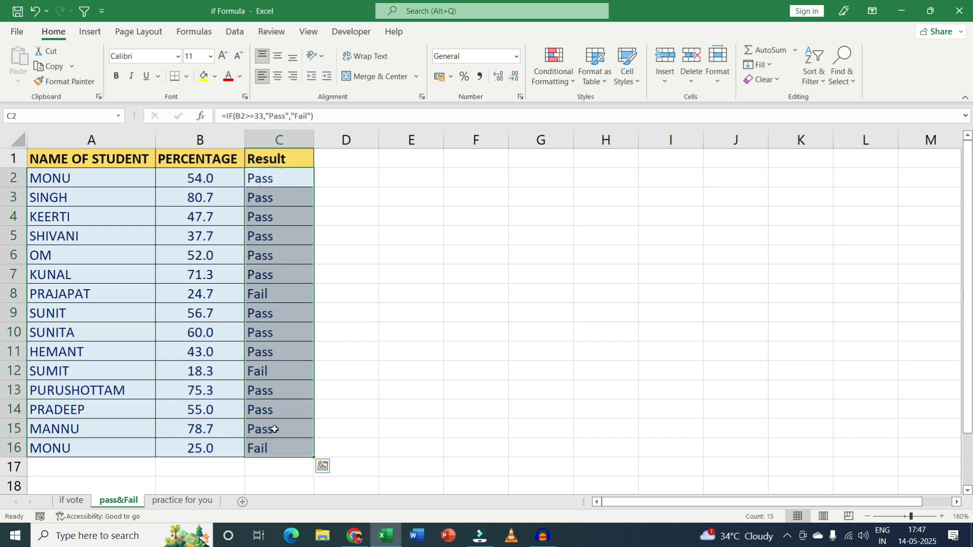
pyautogui.click(549, 79)
pyautogui.moveTo(603, 107)
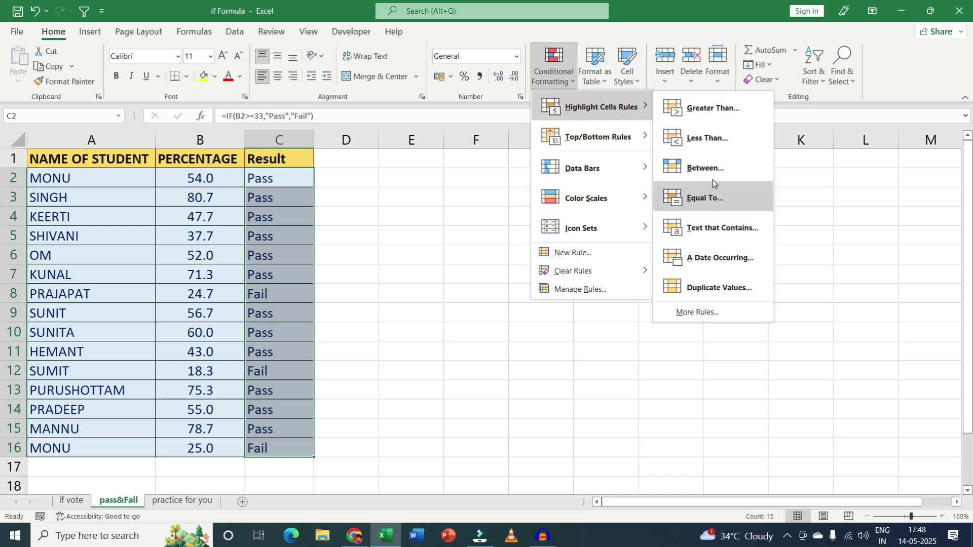
pyautogui.click(705, 197)
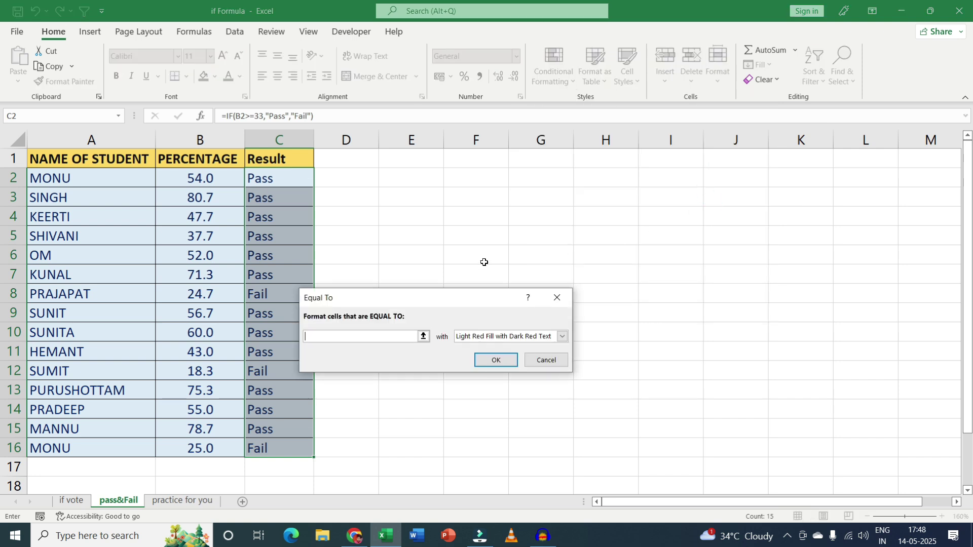
pyautogui.write('pass')
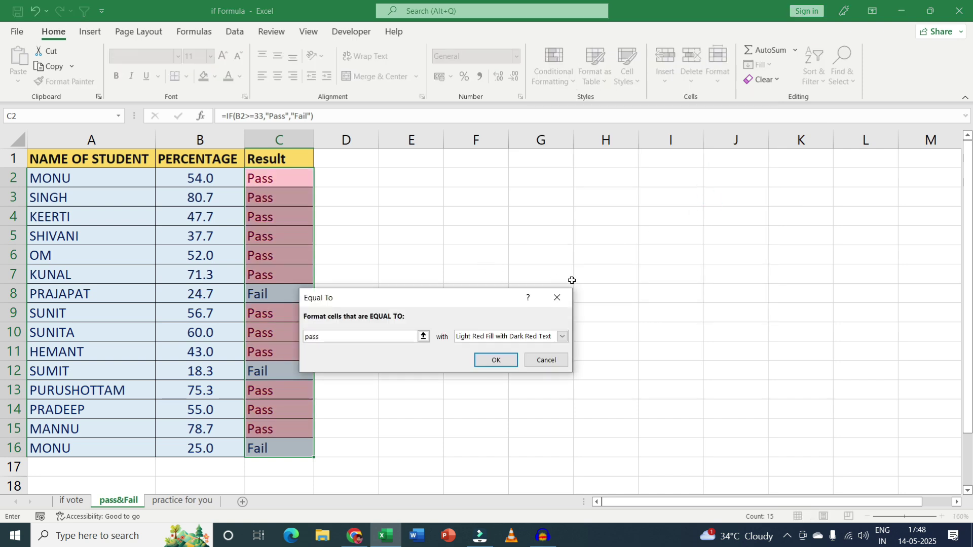
pyautogui.click(562, 335)
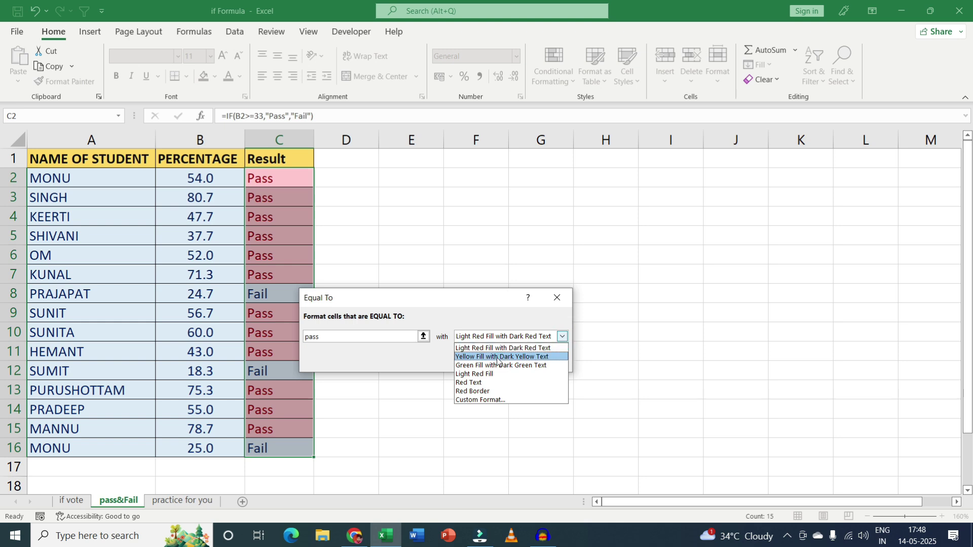
pyautogui.click(499, 365)
pyautogui.click(509, 361)
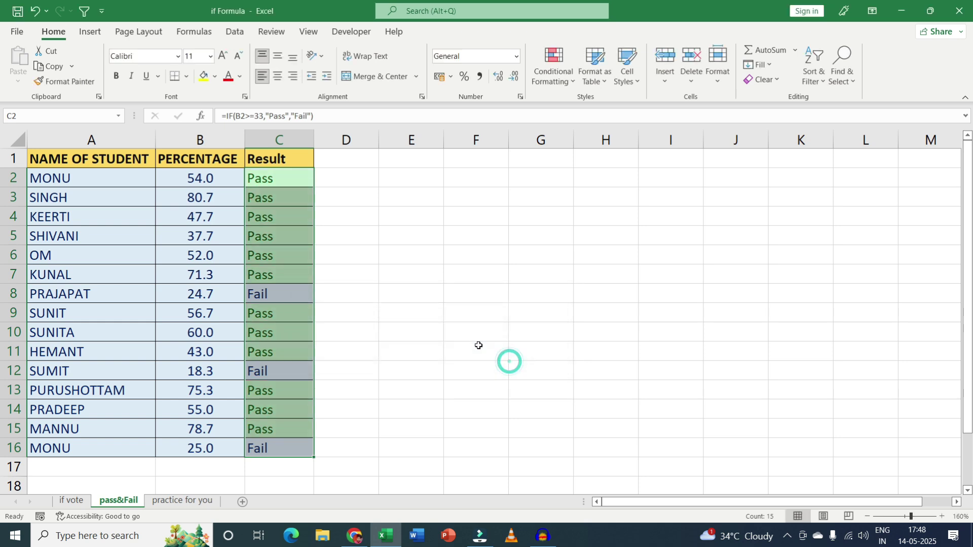
# Apply an Equal To conditional formatting rule to C2:C16 that marks cells equal to "fail" with Light Red Fill with Dark Red Text
pyautogui.click(553, 71)
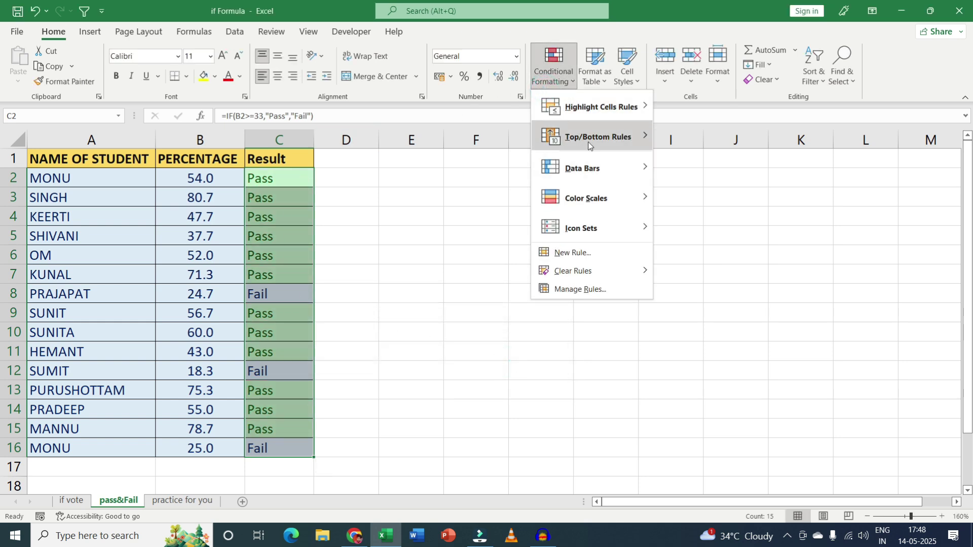
pyautogui.moveTo(601, 107)
pyautogui.click(698, 203)
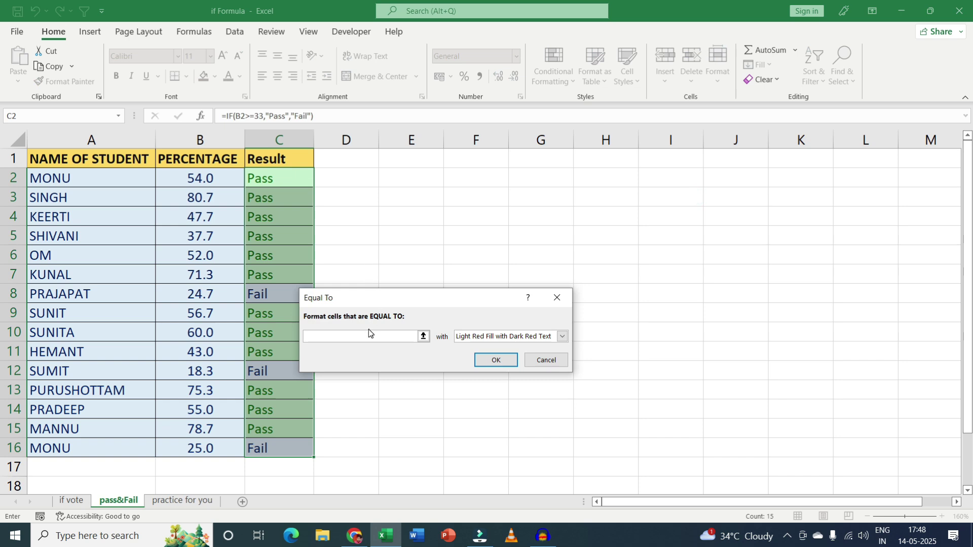
pyautogui.write('fail')
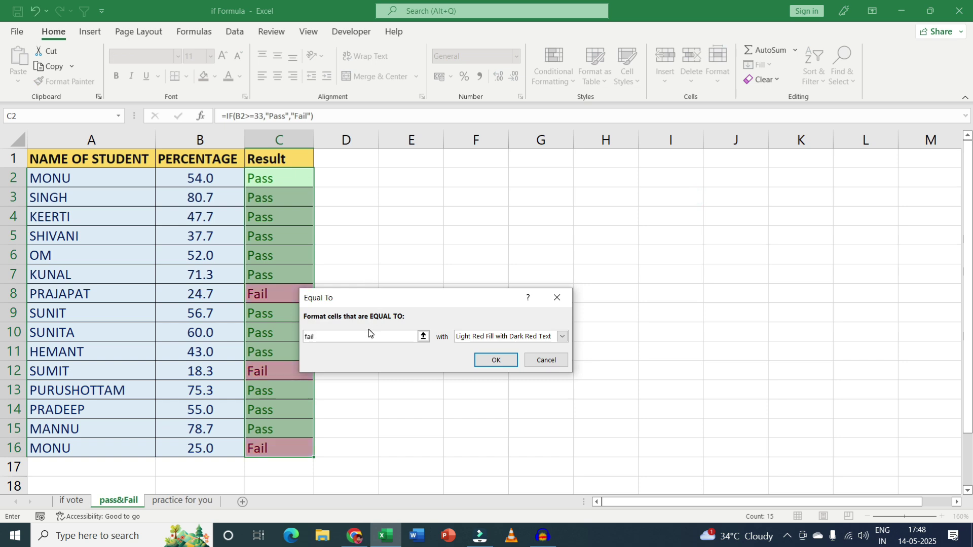
pyautogui.click(494, 360)
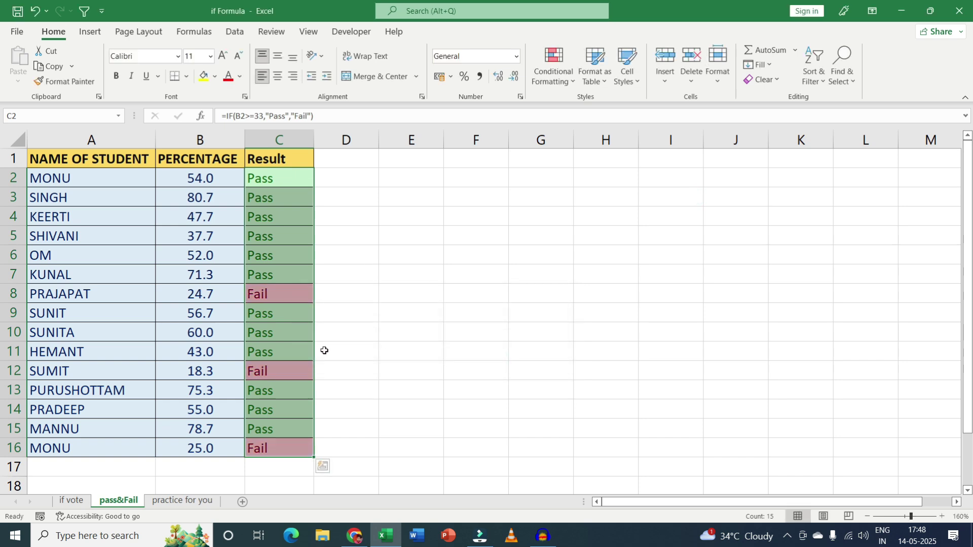
pyautogui.click(302, 339)
pyautogui.moveTo(274, 175); pyautogui.dragTo(261, 440)
pyautogui.click(266, 428)
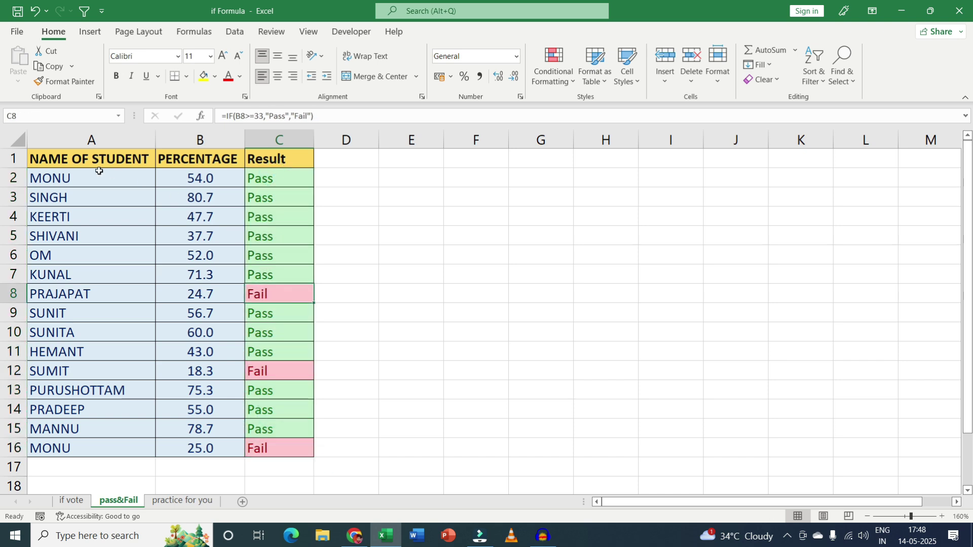
# Convert the student range A1:C16 into a table with headers
pyautogui.moveTo(76, 158); pyautogui.dragTo(282, 450)
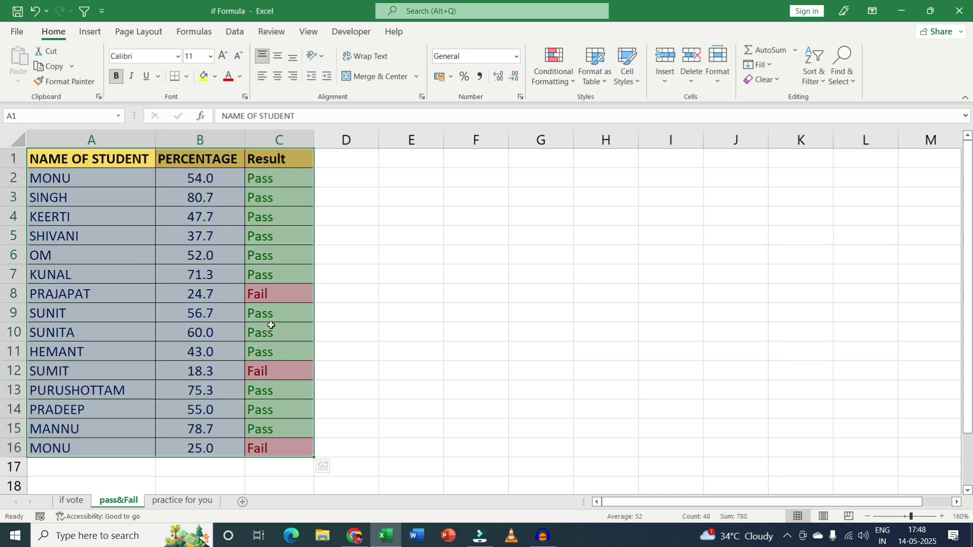
pyautogui.hotkey('ctrl', 't')
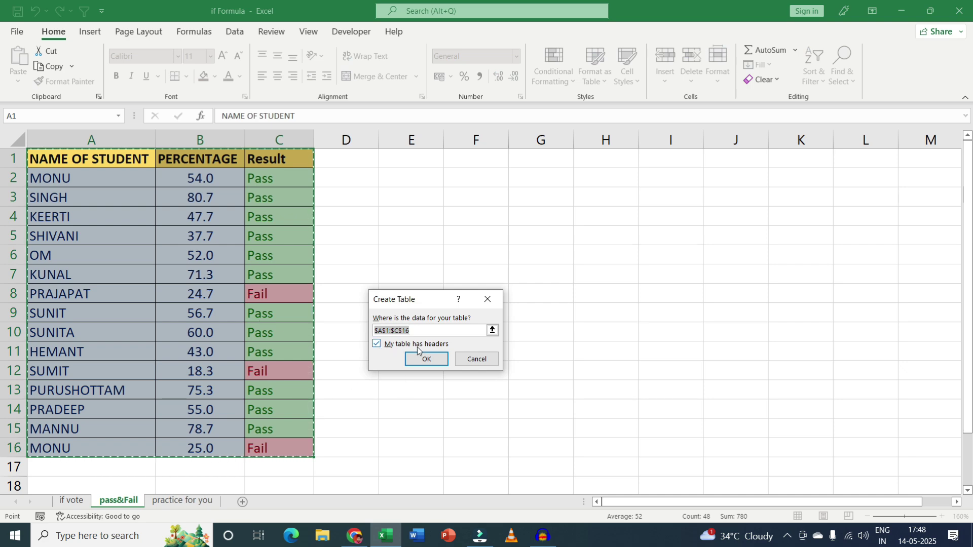
pyautogui.click(429, 360)
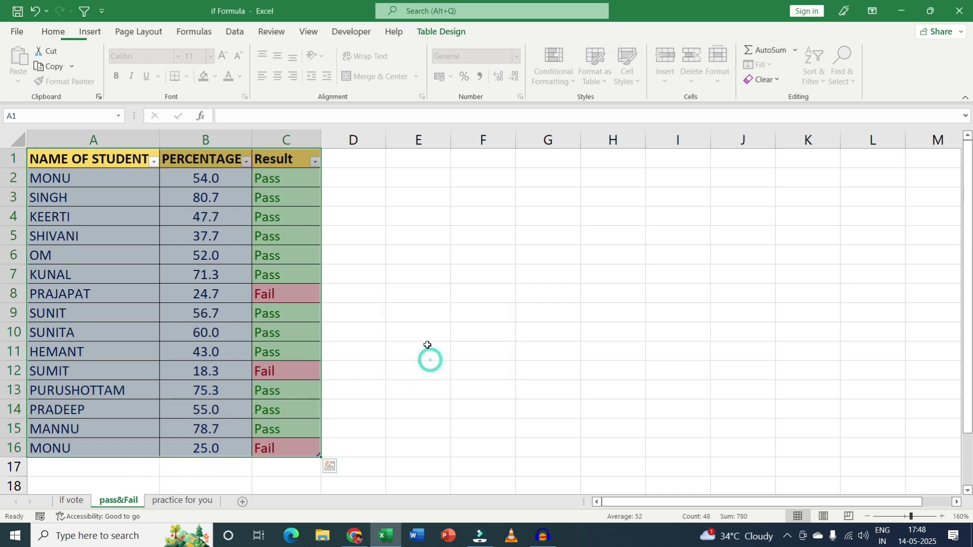
pyautogui.click(391, 254)
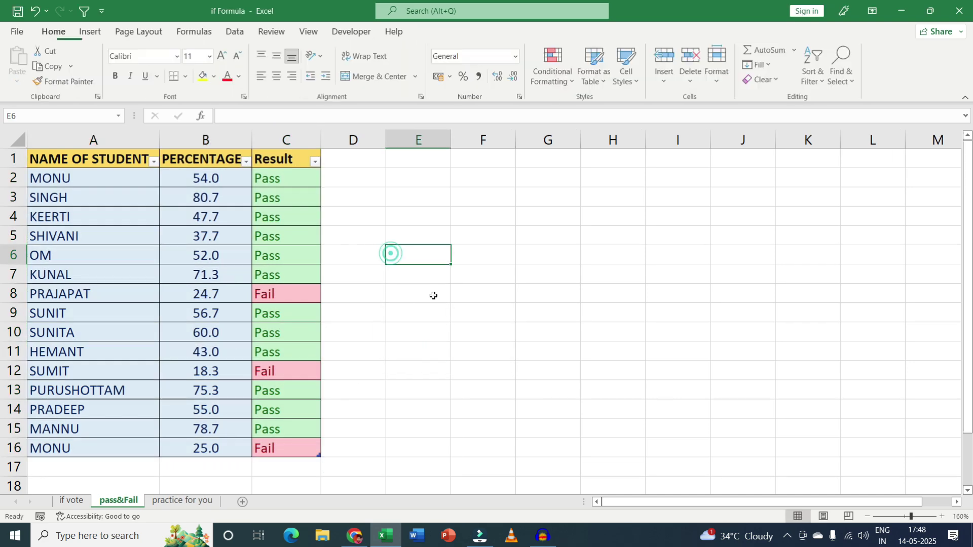
# Filter the Result column to show only the Pass students and look over the filtered rows
pyautogui.click(154, 162)
pyautogui.click(153, 161)
pyautogui.click(307, 163)
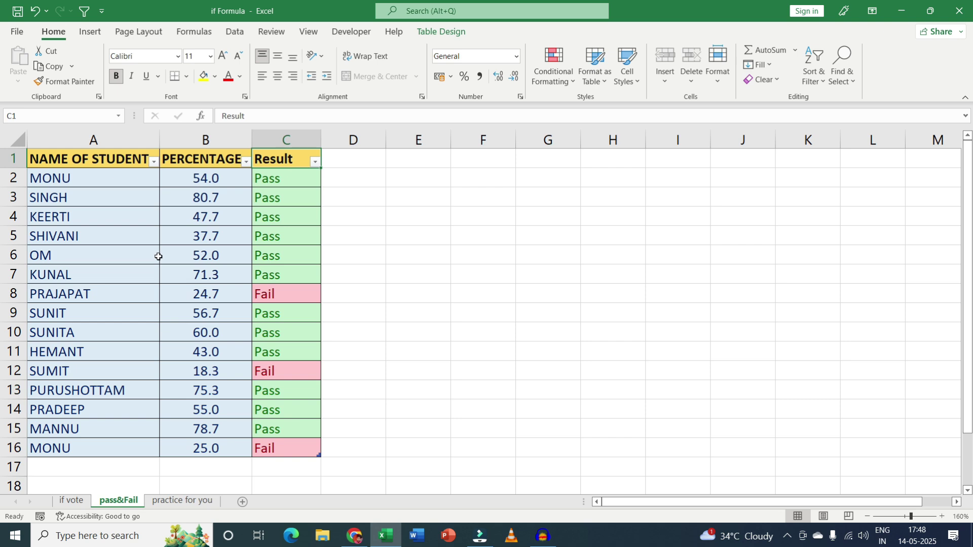
pyautogui.click(315, 161)
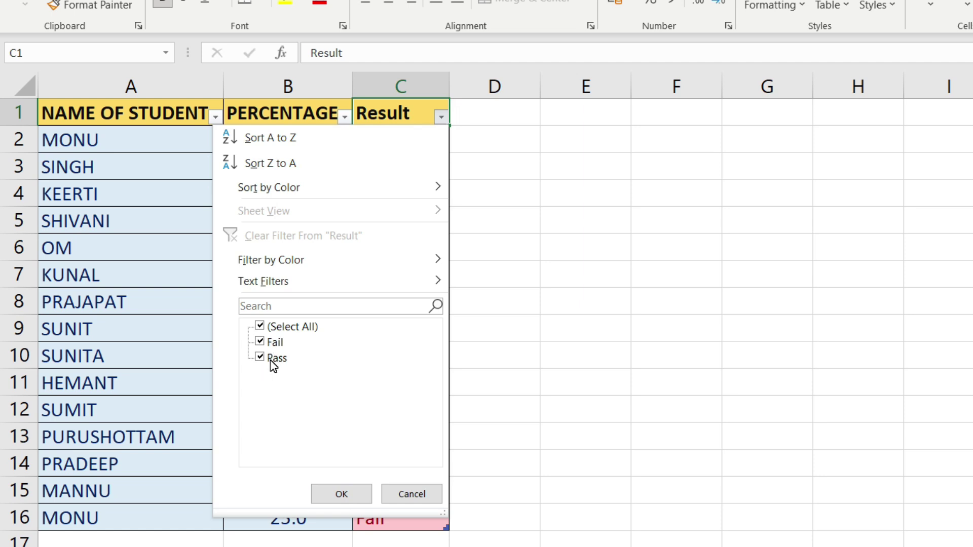
pyautogui.click(259, 326)
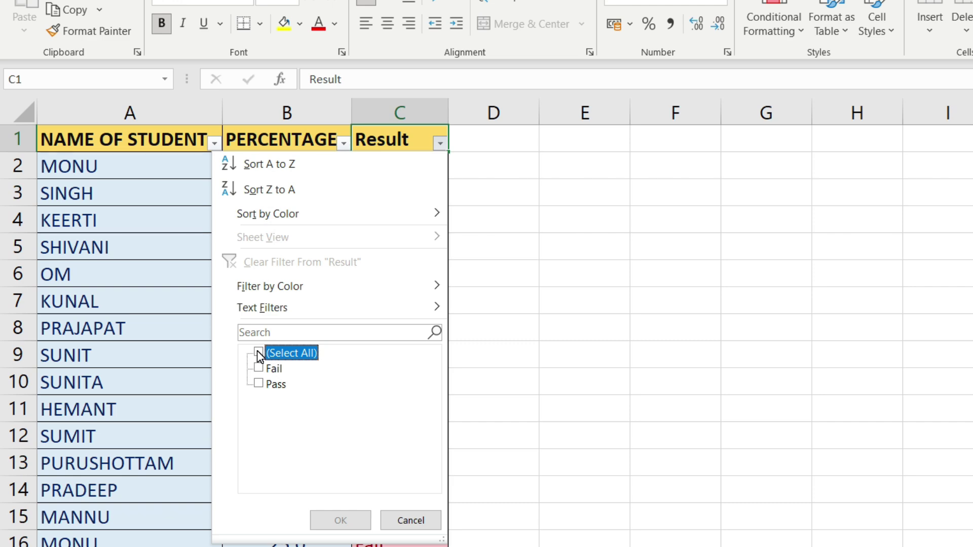
pyautogui.click(260, 384)
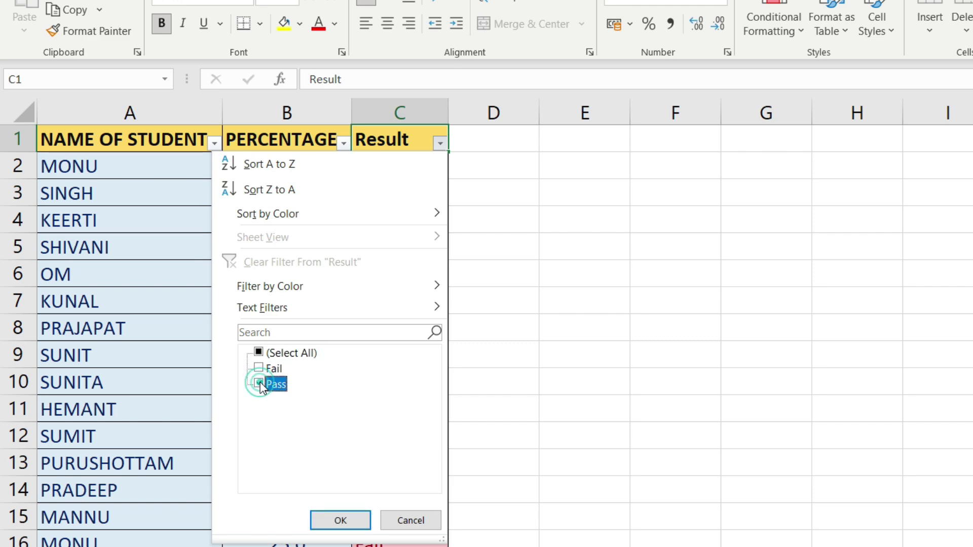
pyautogui.click(338, 518)
pyautogui.click(273, 325)
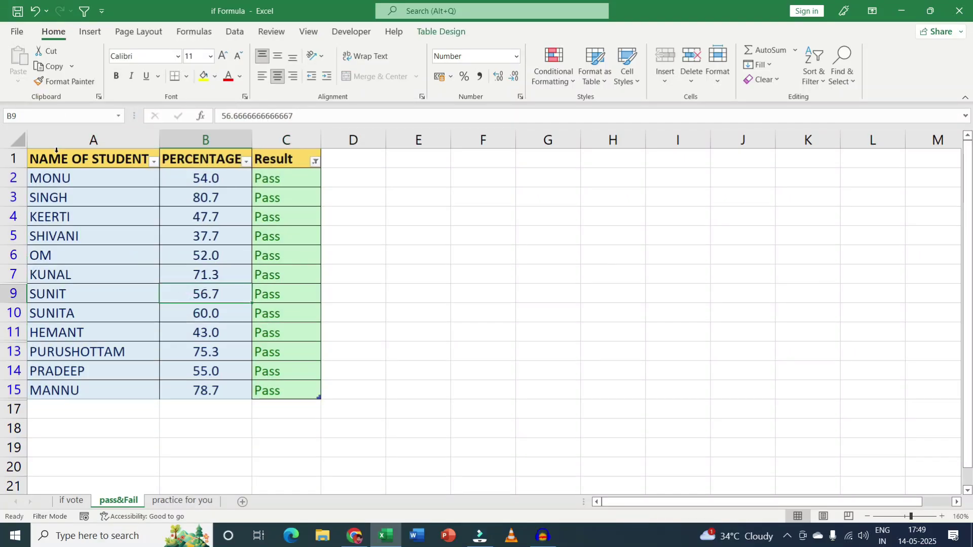
pyautogui.moveTo(56, 151); pyautogui.dragTo(279, 390)
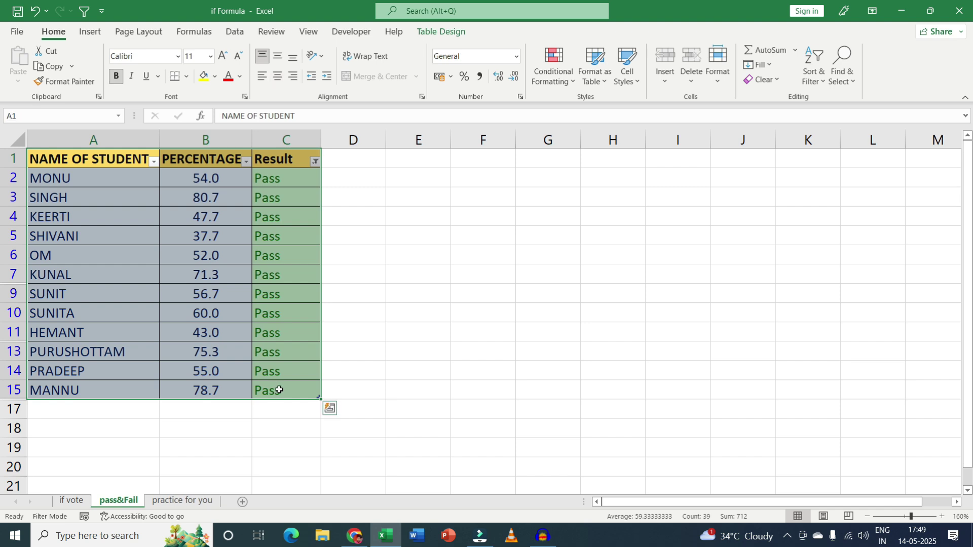
pyautogui.click(284, 182)
pyautogui.click(286, 159)
# Change the Result column filter to show only the Fail students and look over the filtered rows
pyautogui.click(315, 161)
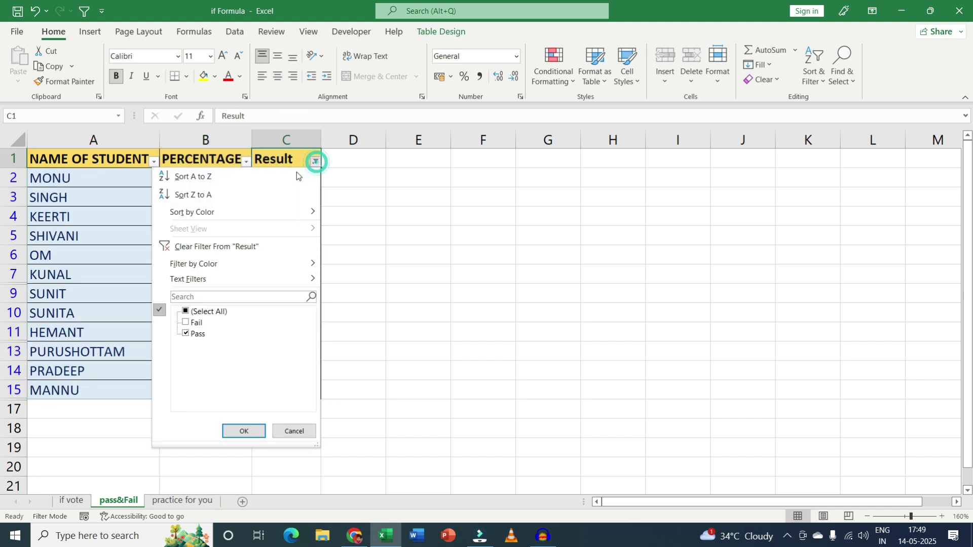
pyautogui.click(186, 333)
pyautogui.click(186, 334)
pyautogui.click(186, 322)
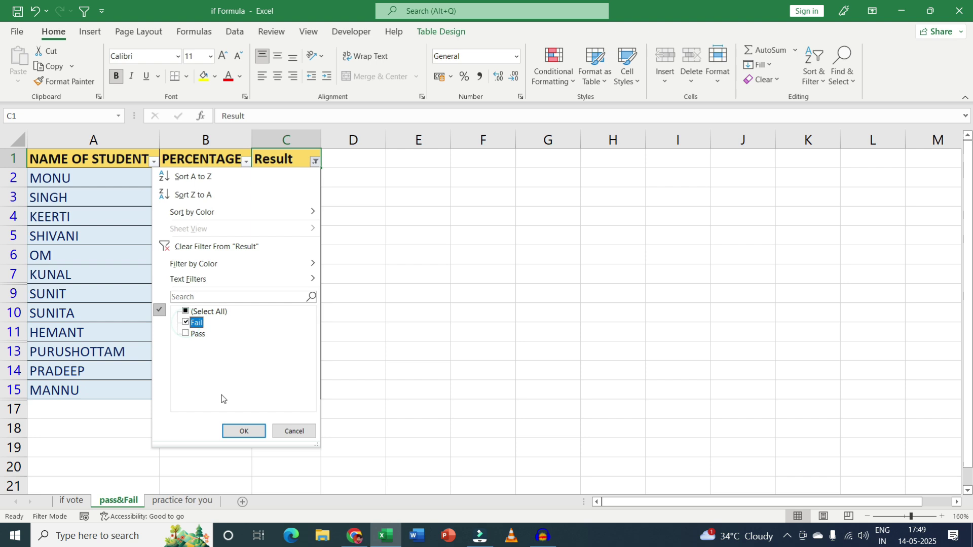
pyautogui.click(243, 431)
pyautogui.moveTo(76, 158); pyautogui.dragTo(284, 216)
pyautogui.click(283, 215)
pyautogui.moveTo(75, 157); pyautogui.dragTo(267, 215)
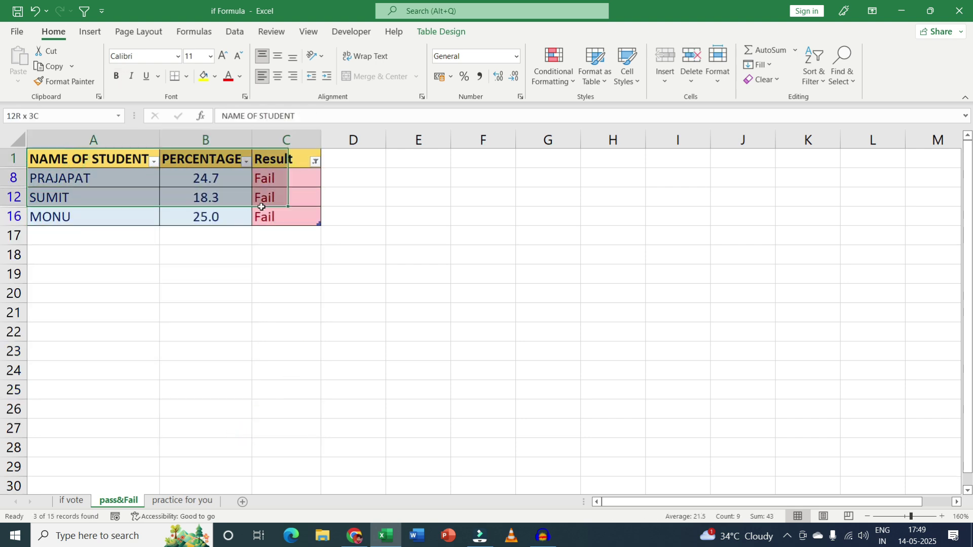
# Restore all values in the Result column filter so every student row is shown
pyautogui.click(315, 161)
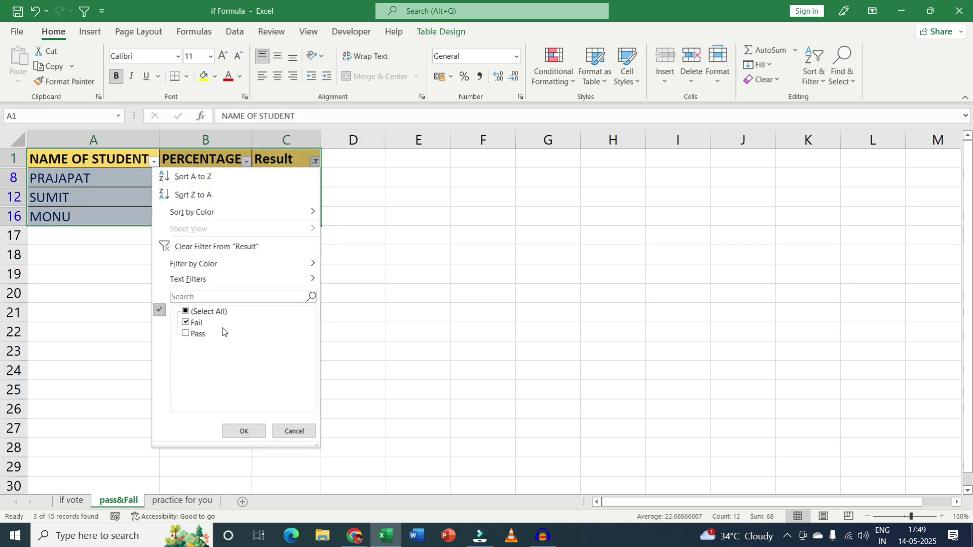
pyautogui.click(185, 311)
pyautogui.click(244, 431)
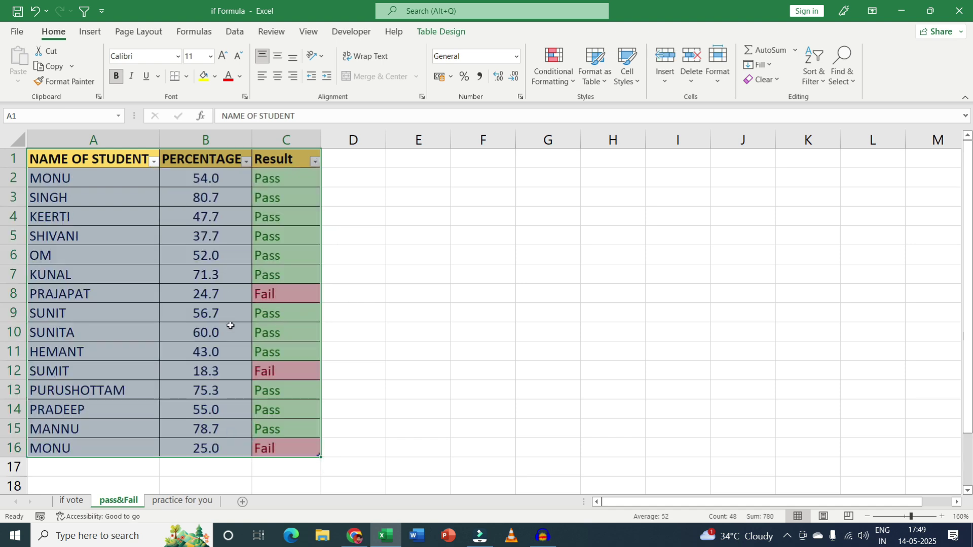
pyautogui.click(279, 332)
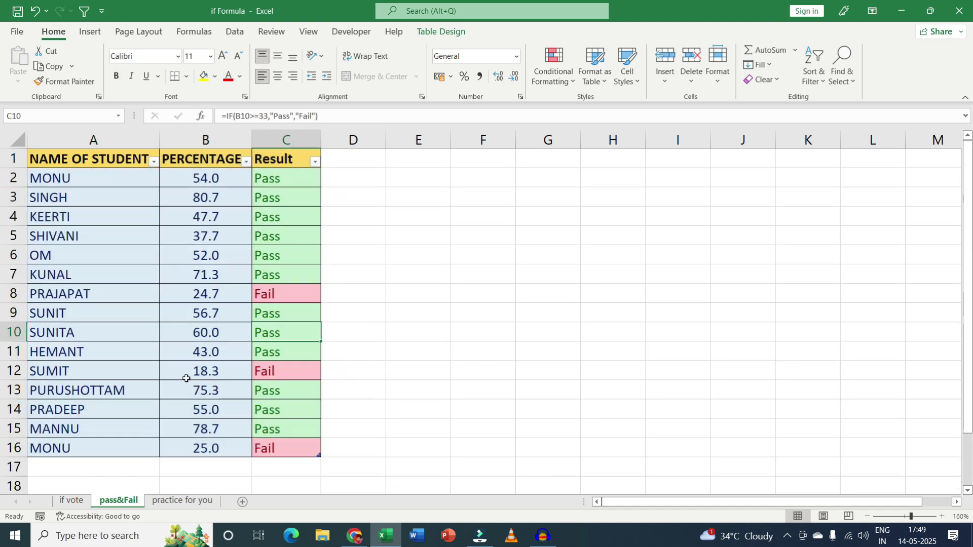
# Open the "practice for you" sheet and examine the sales table together with the 75000 incentive criteria in F3:G4
pyautogui.click(178, 502)
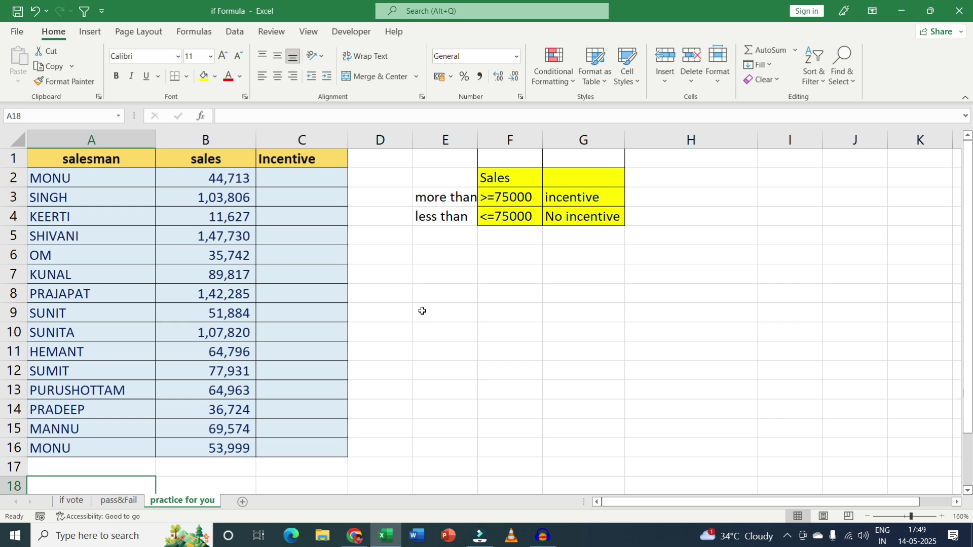
pyautogui.moveTo(80, 163); pyautogui.dragTo(293, 462)
pyautogui.click(294, 451)
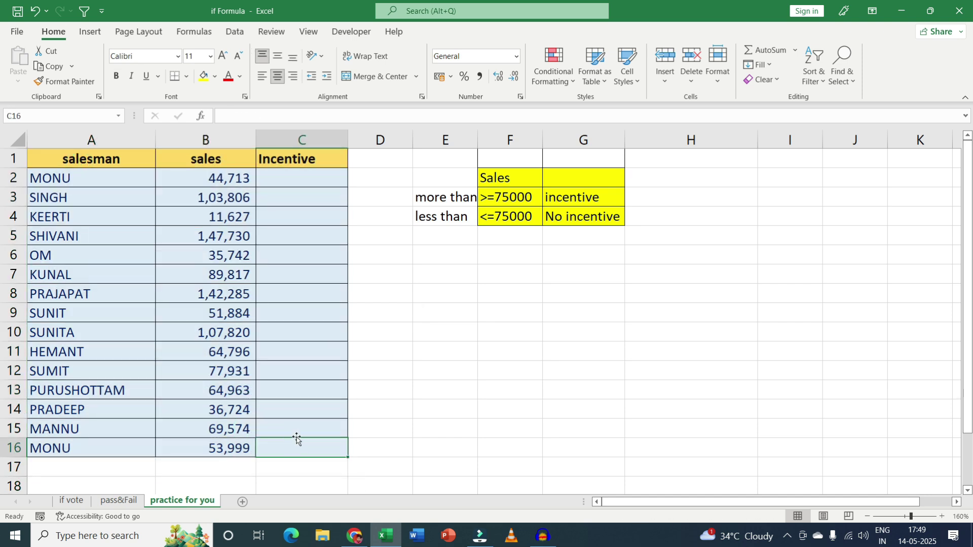
pyautogui.click(526, 203)
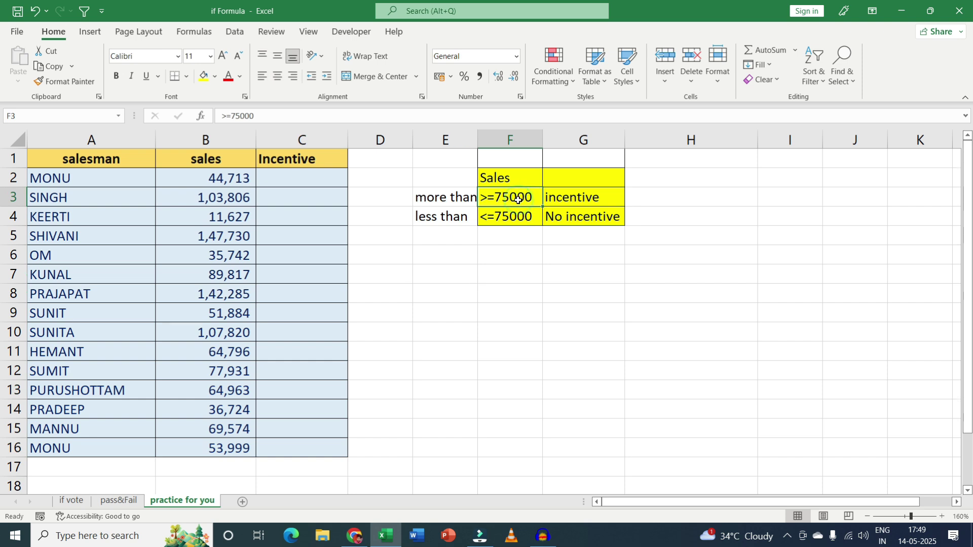
pyautogui.moveTo(224, 183); pyautogui.dragTo(225, 332)
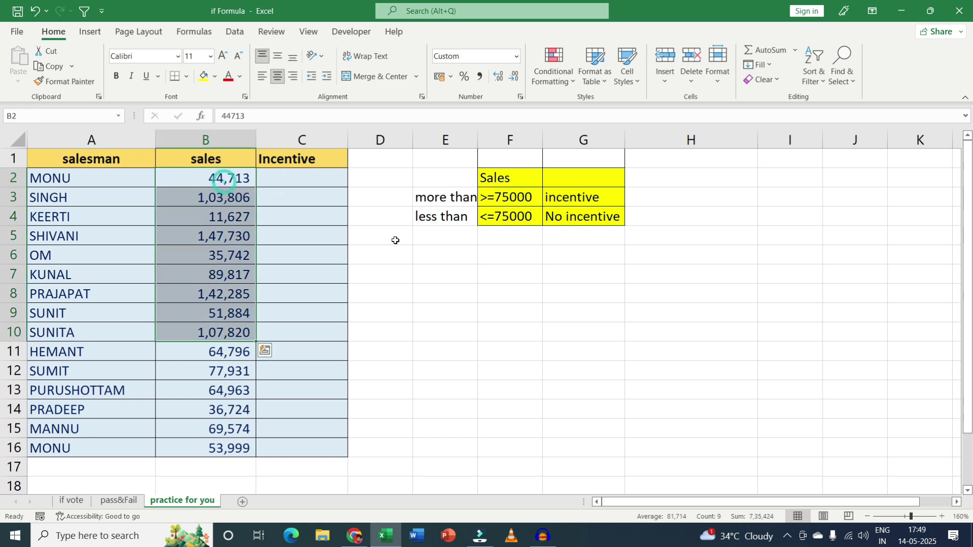
pyautogui.click(509, 197)
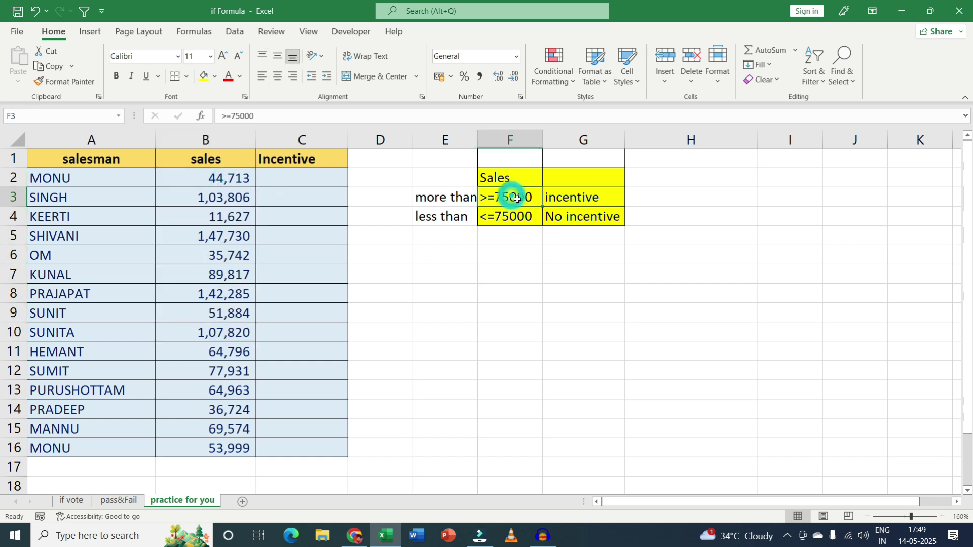
pyautogui.click(576, 198)
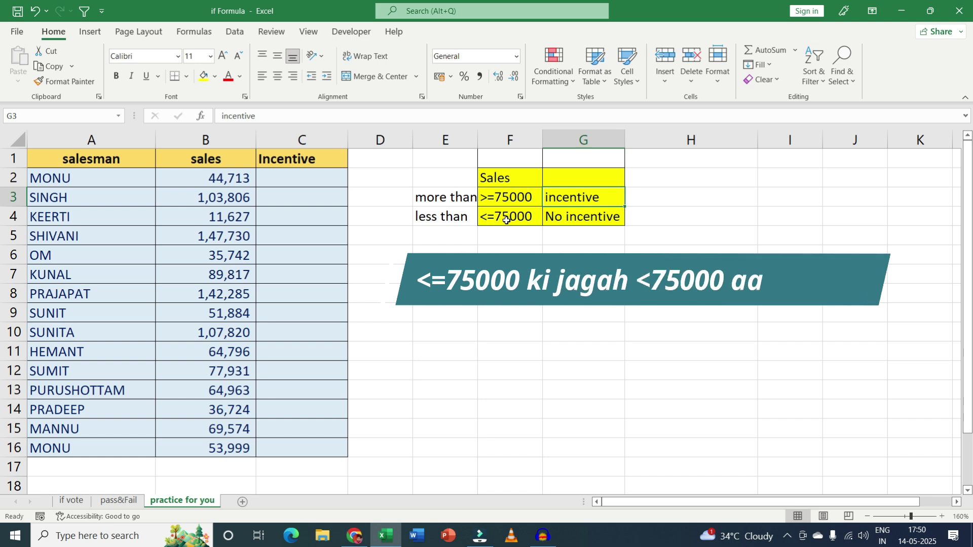
pyautogui.click(600, 222)
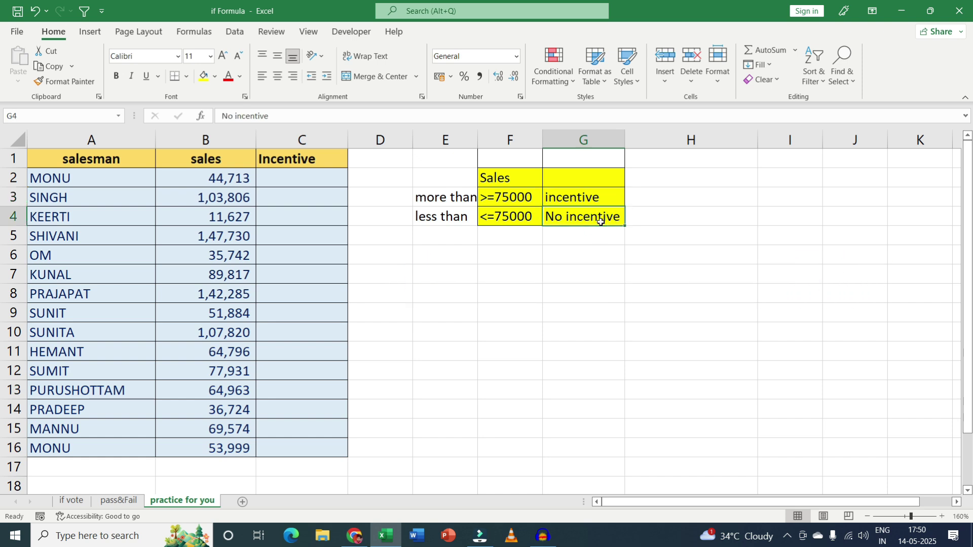
# Examine the salesman's sales figure in row 7 and its Incentive cell C7 as an example for the criteria
pyautogui.click(467, 306)
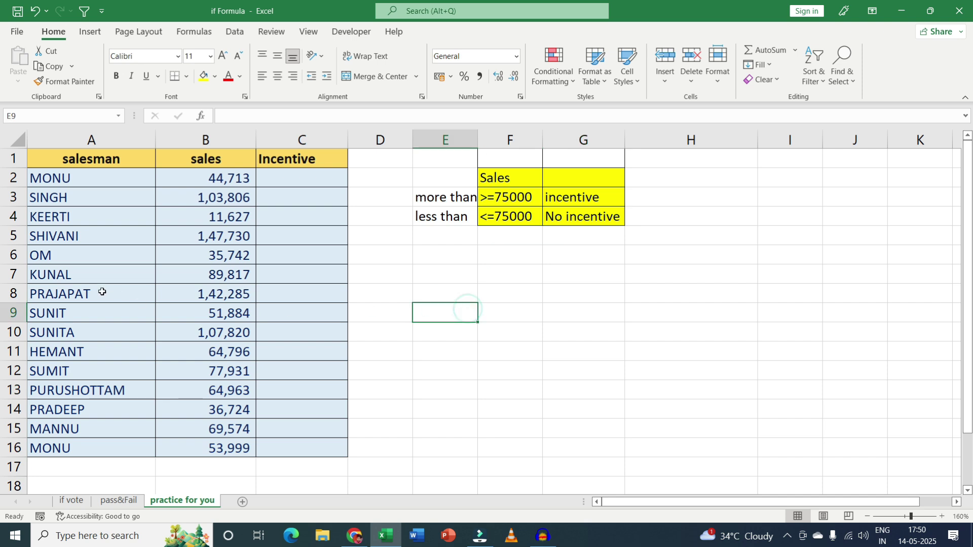
pyautogui.click(76, 273)
pyautogui.moveTo(64, 274); pyautogui.dragTo(238, 276)
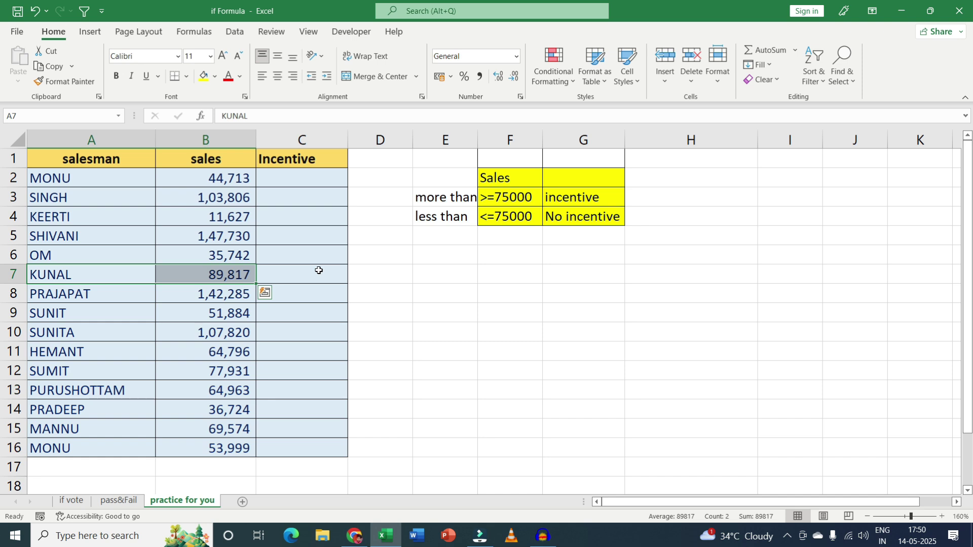
pyautogui.click(318, 270)
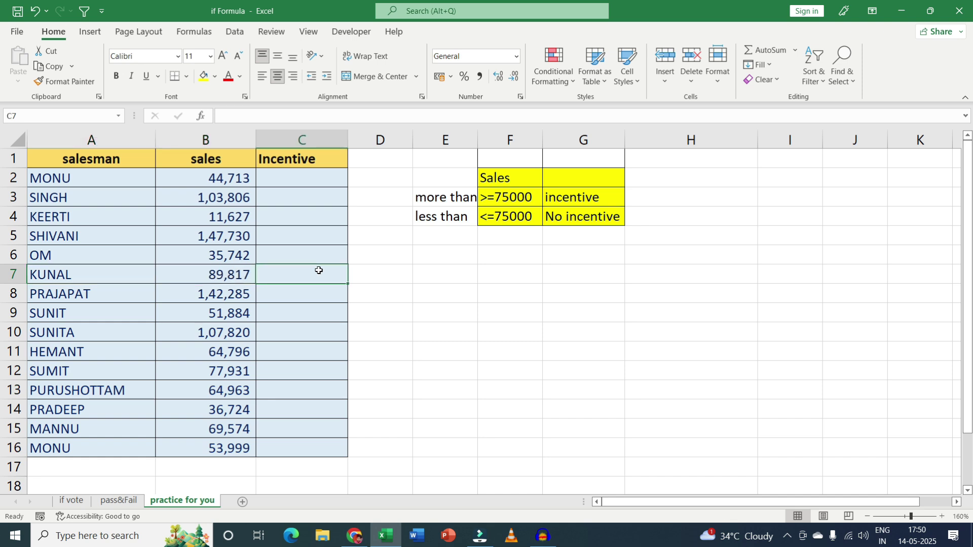